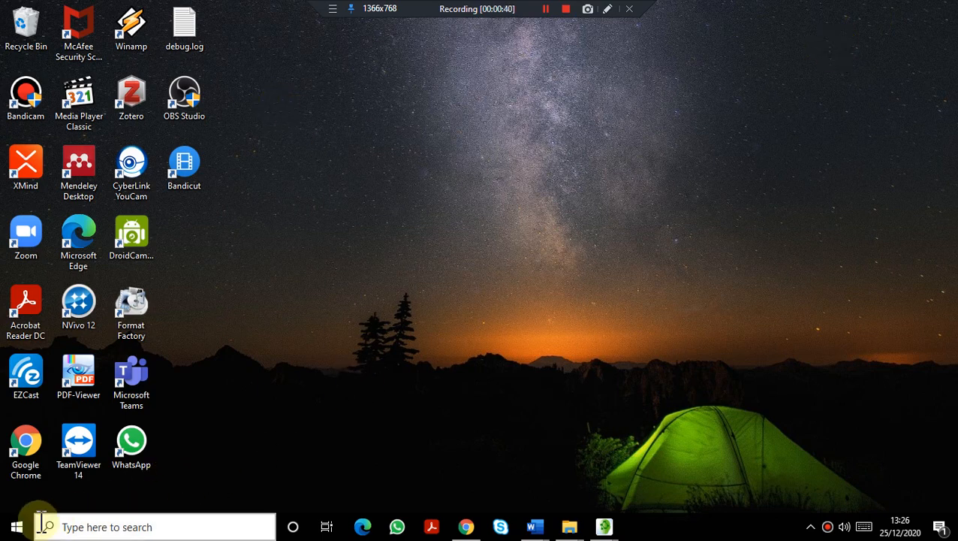
Step: Switch to the CmapTools Views window
mouse_move(605, 526)
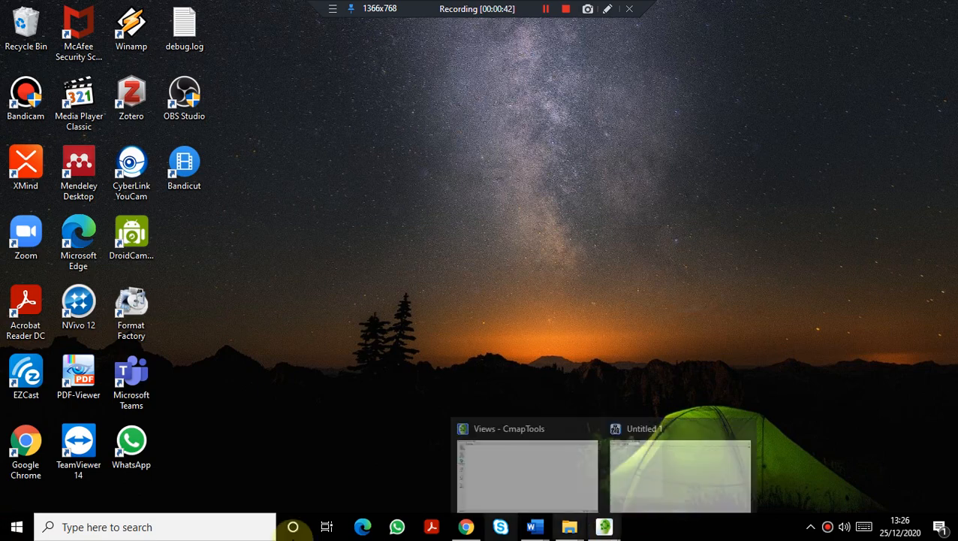
left_click(551, 501)
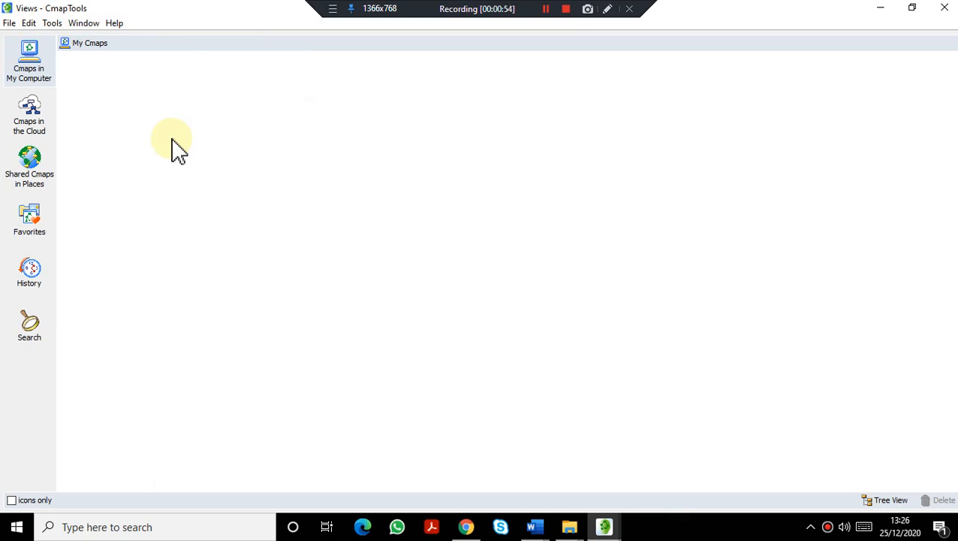
Step: View the installed CmapTools version in the program's About information, then close it
left_click(114, 24)
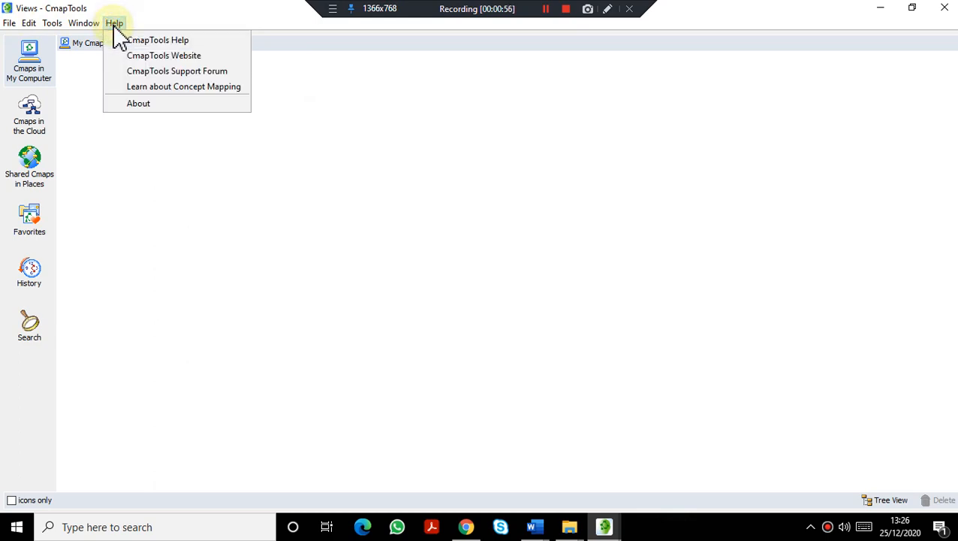
left_click(368, 154)
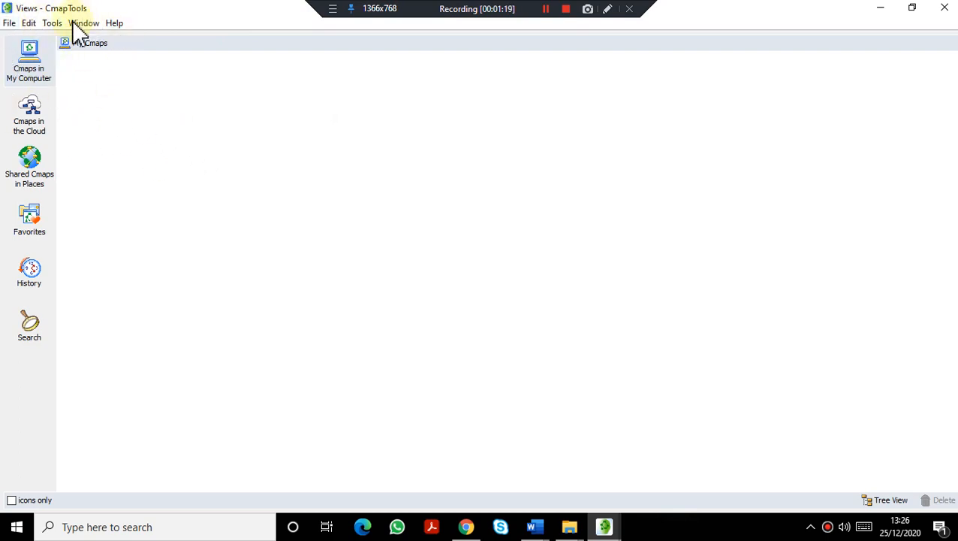
left_click(117, 25)
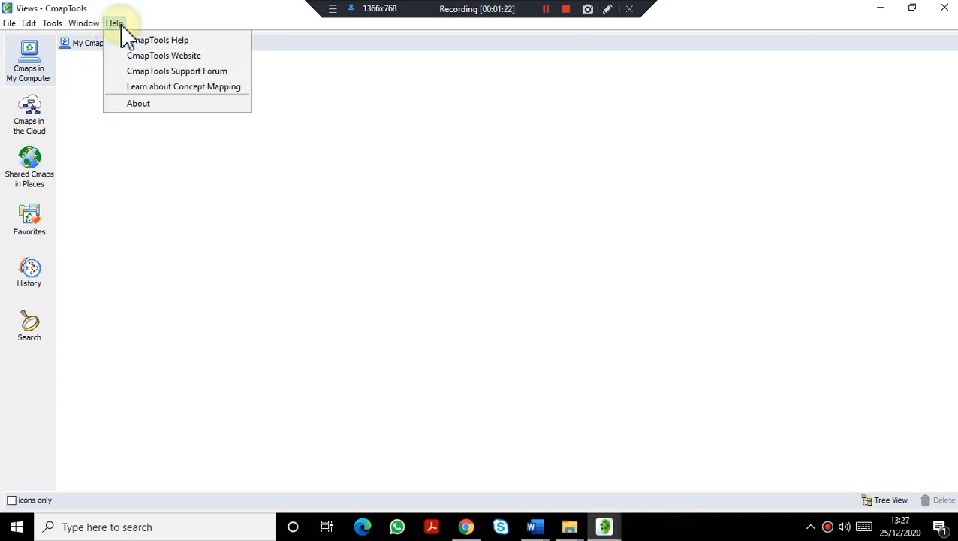
left_click(150, 104)
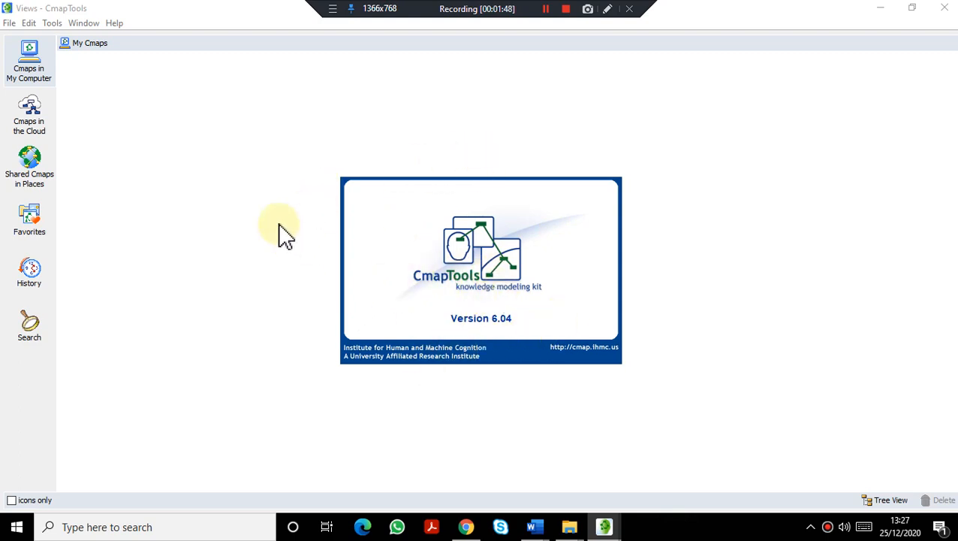
left_click(230, 143)
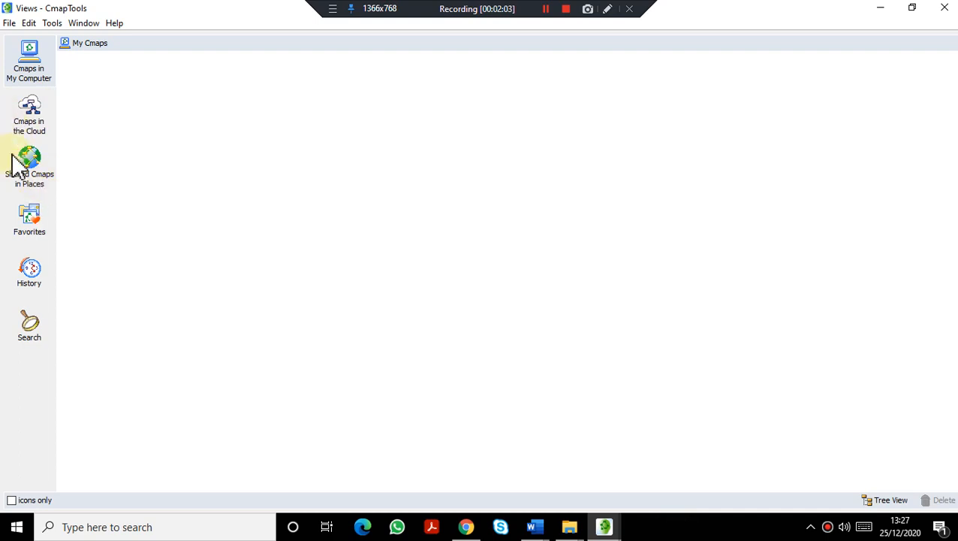
left_click(28, 51)
left_click(77, 43)
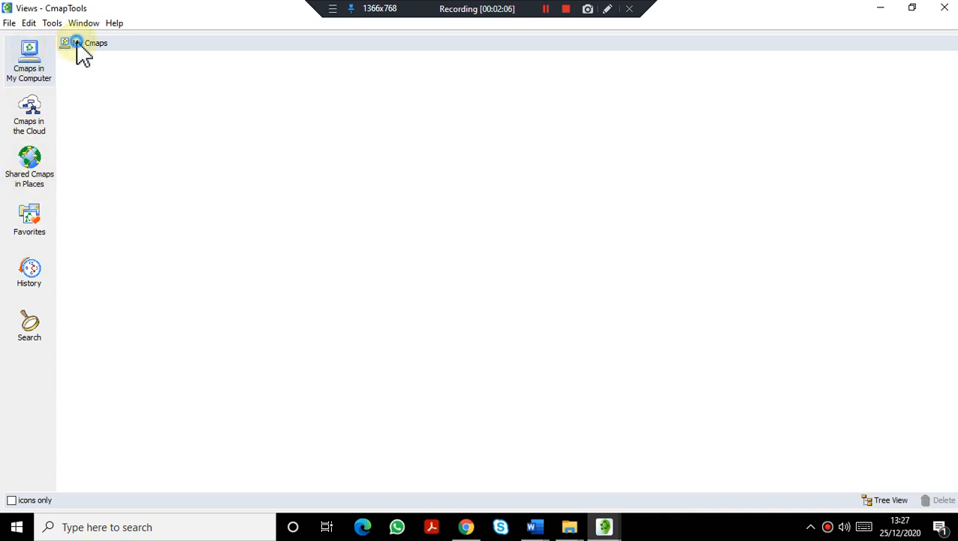
left_click(9, 23)
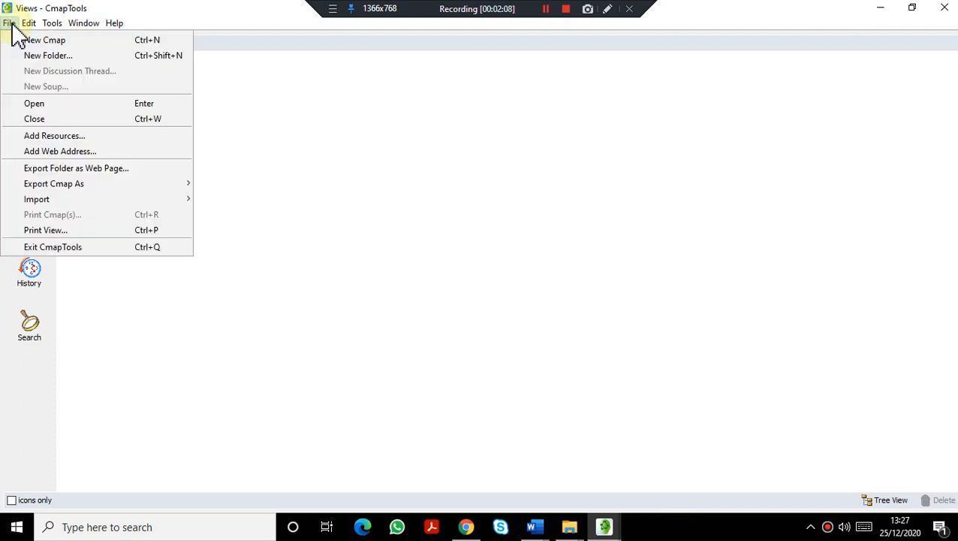
left_click(26, 43)
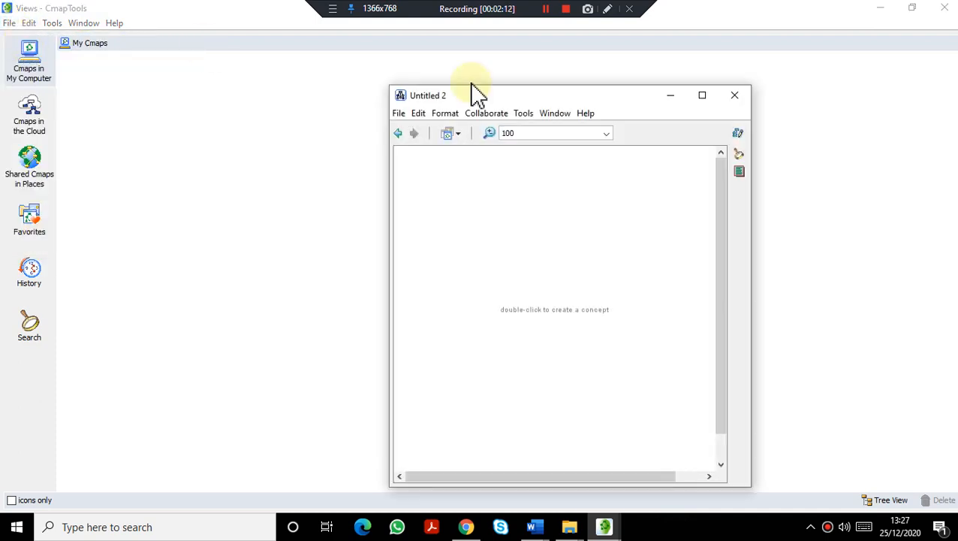
left_click(734, 96)
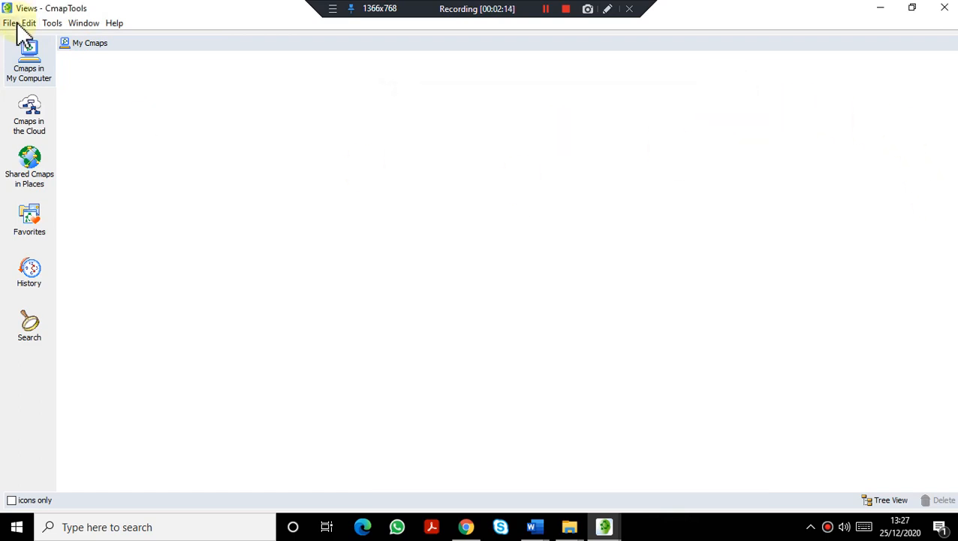
Step: Create a folder named Konsep Map 1 in My Cmaps and open it in a maximized window
left_click(10, 23)
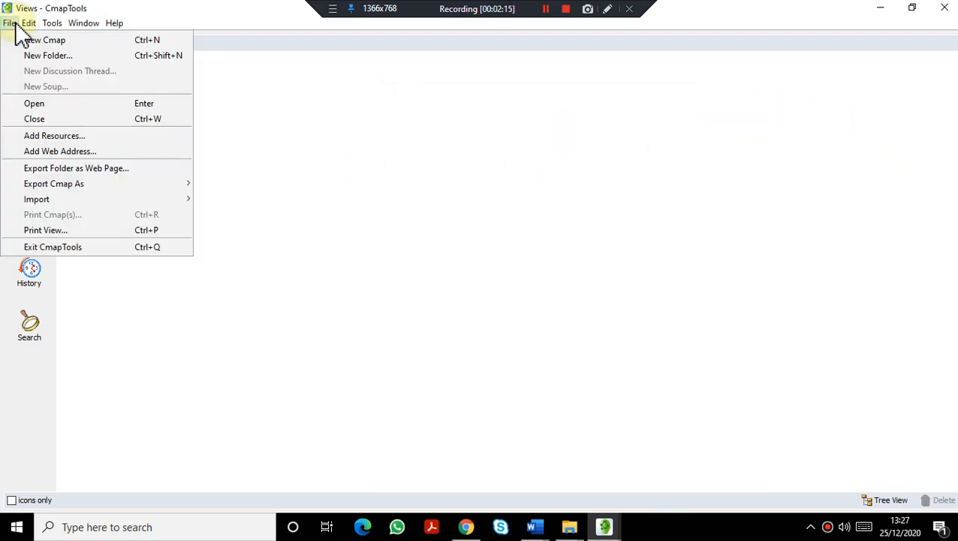
left_click(34, 57)
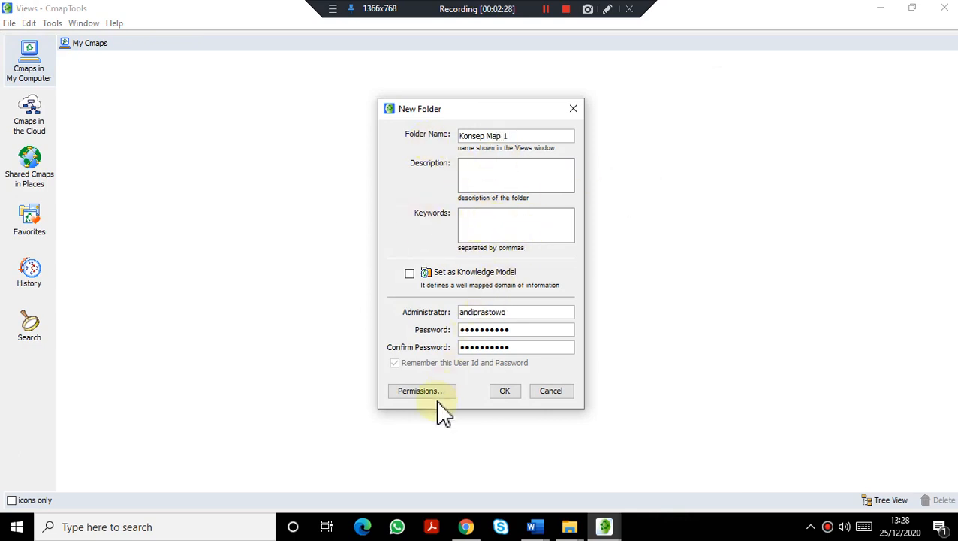
left_click(506, 391)
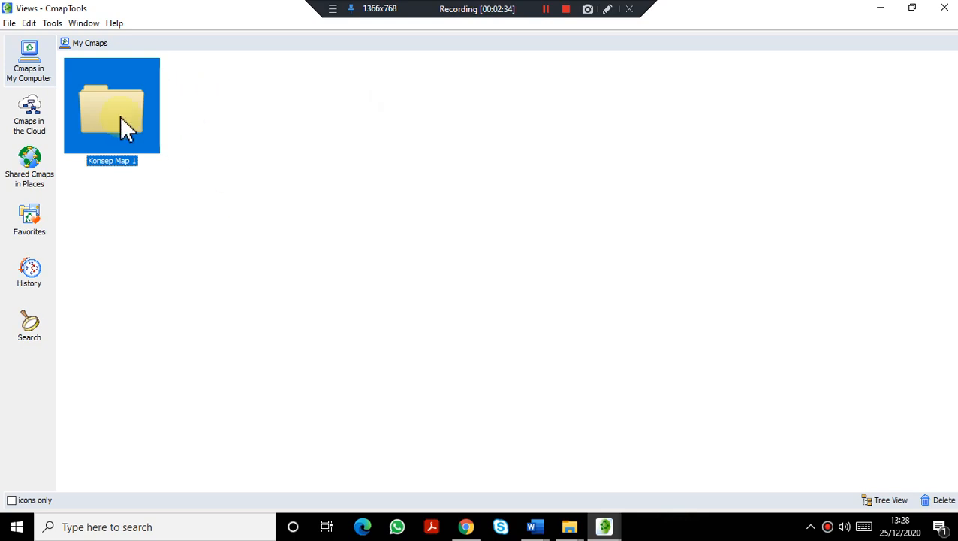
double_click(124, 127)
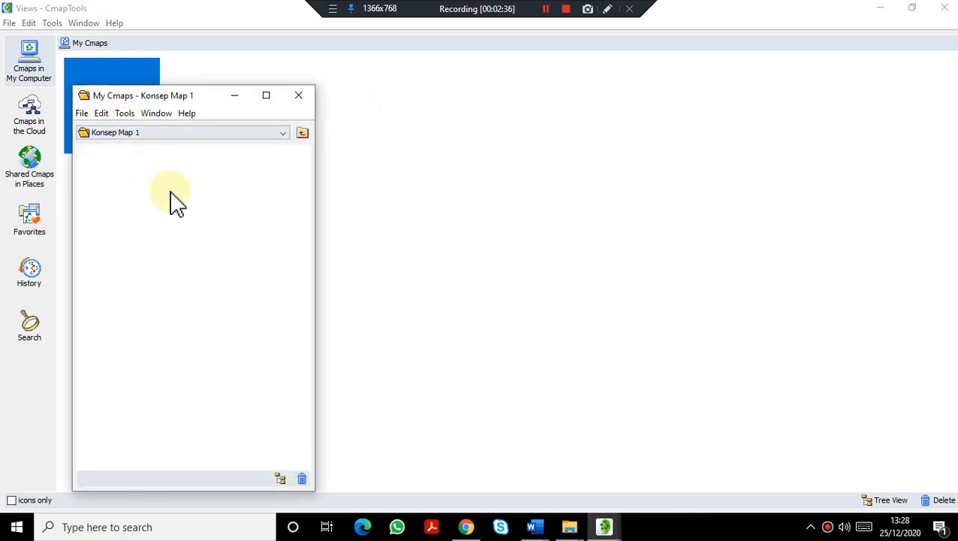
left_click(266, 95)
left_click(10, 23)
mouse_move(27, 24)
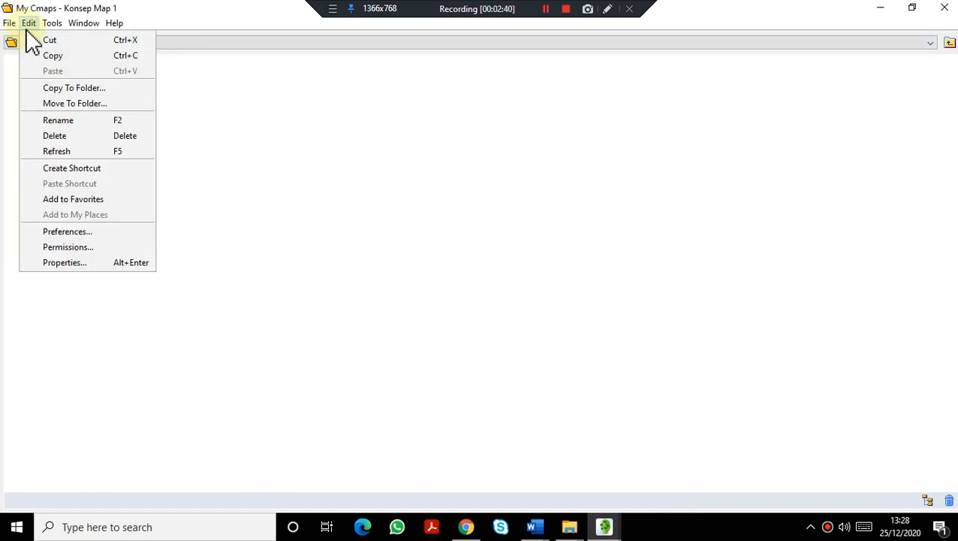
left_click(370, 108)
left_click(74, 43)
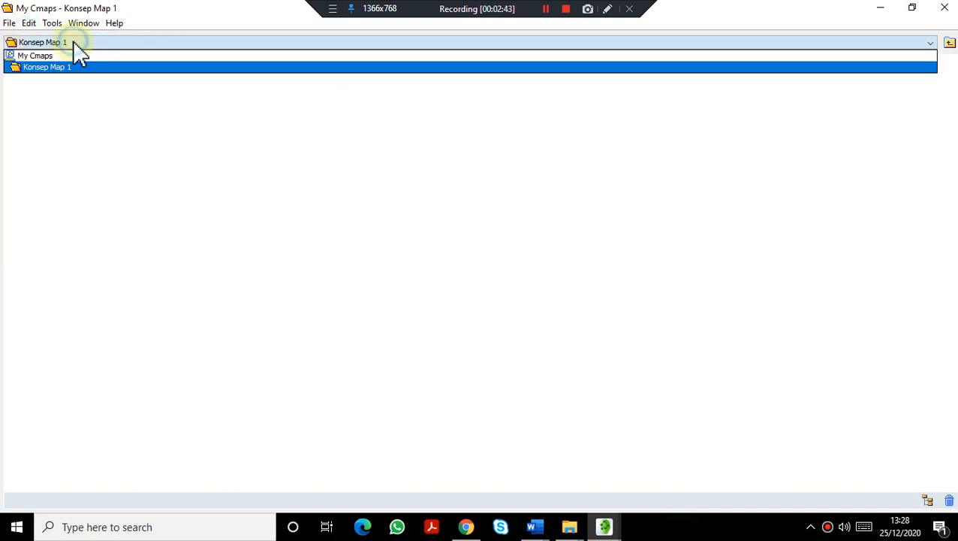
left_click(74, 43)
left_click(73, 42)
left_click(73, 41)
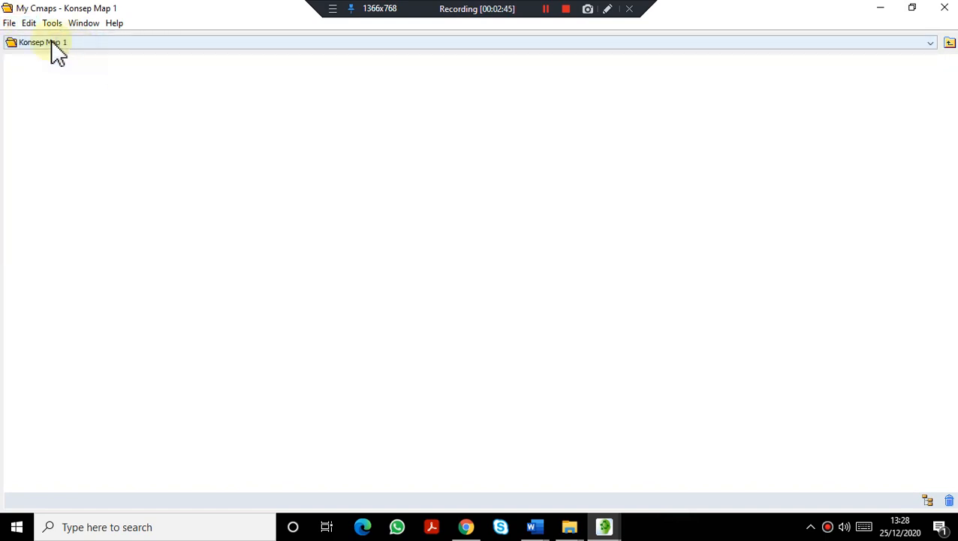
left_click(11, 42)
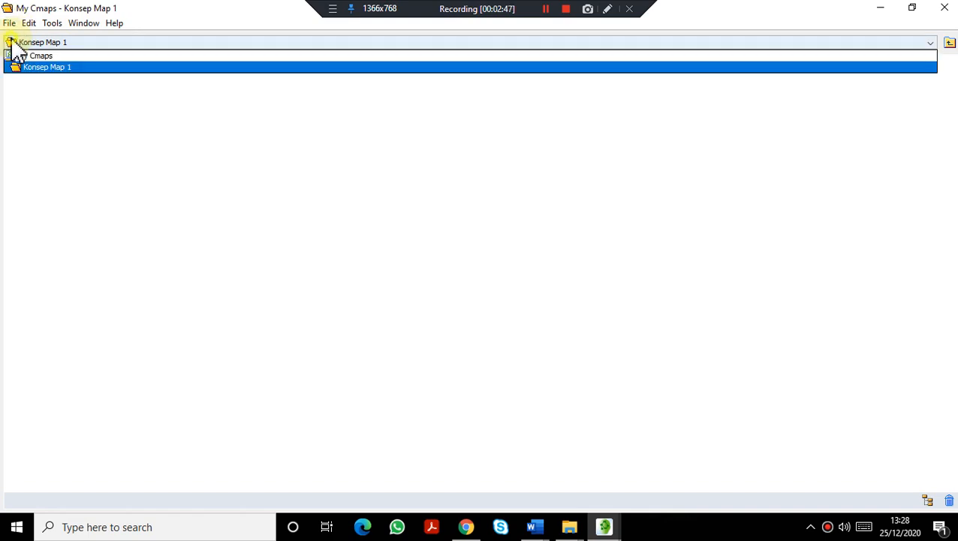
Step: Create a new Cmap from the Konsep Map 1 folder and maximize its window
left_click(9, 24)
mouse_move(30, 26)
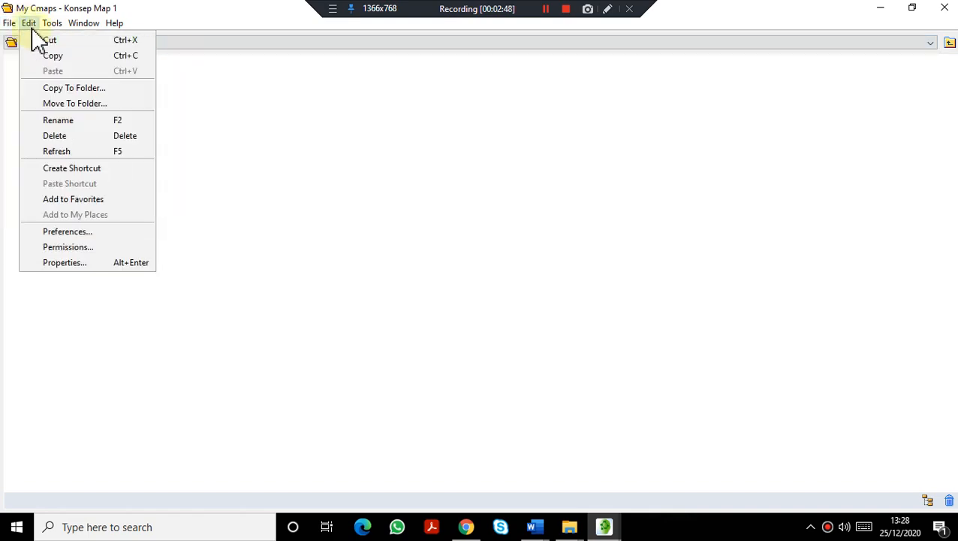
left_click(28, 40)
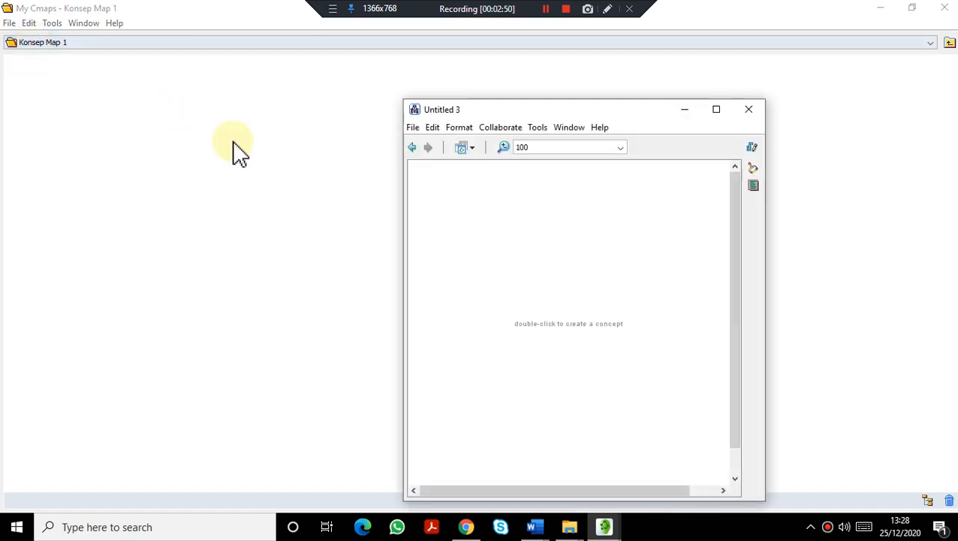
left_click(716, 110)
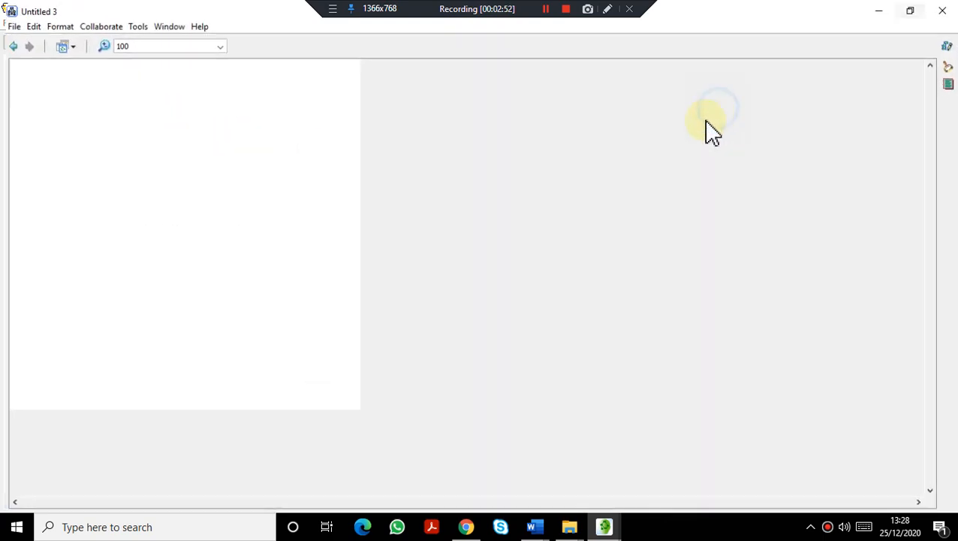
Step: Save the new Cmap under the name Tugas 1 in the Konsep Map 1 folder
left_click(9, 23)
mouse_move(28, 24)
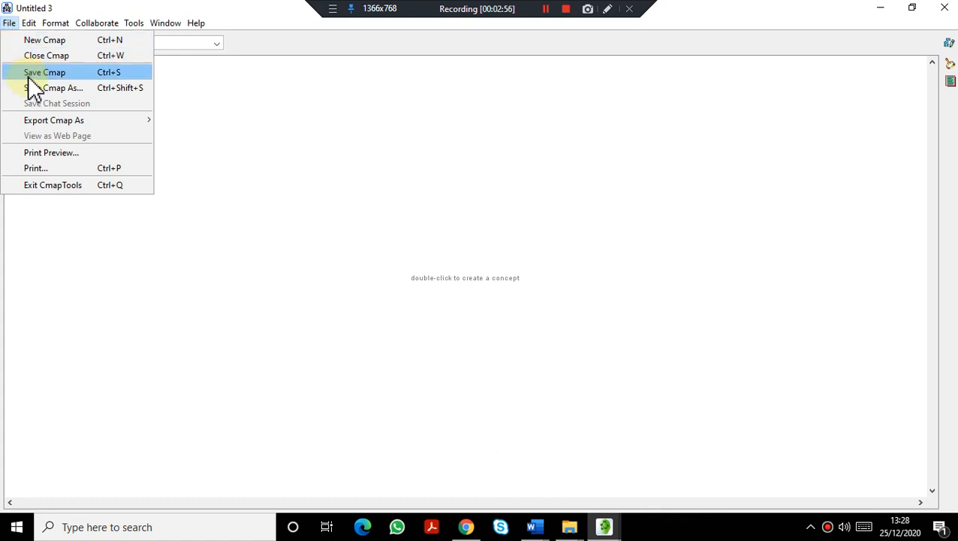
left_click(39, 87)
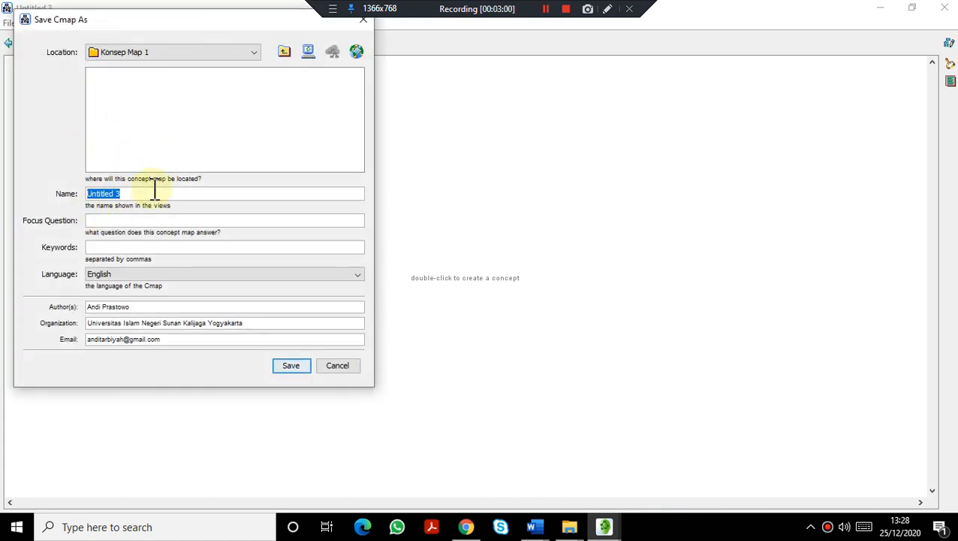
type("Konsep")
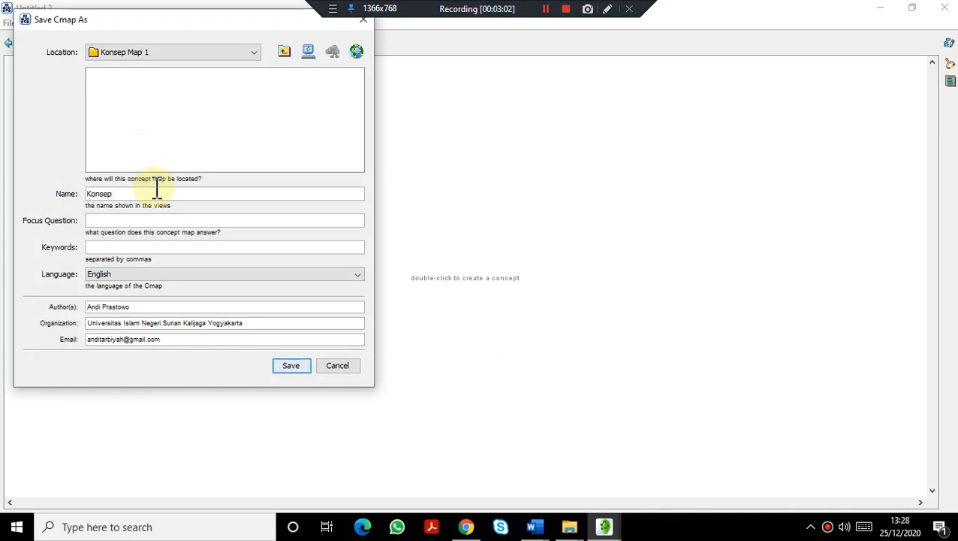
key("BackSpace")
key("BackSpace")
key("BackSpace")
key("BackSpace")
key("BackSpace")
key("BackSpace")
key("BackSpace")
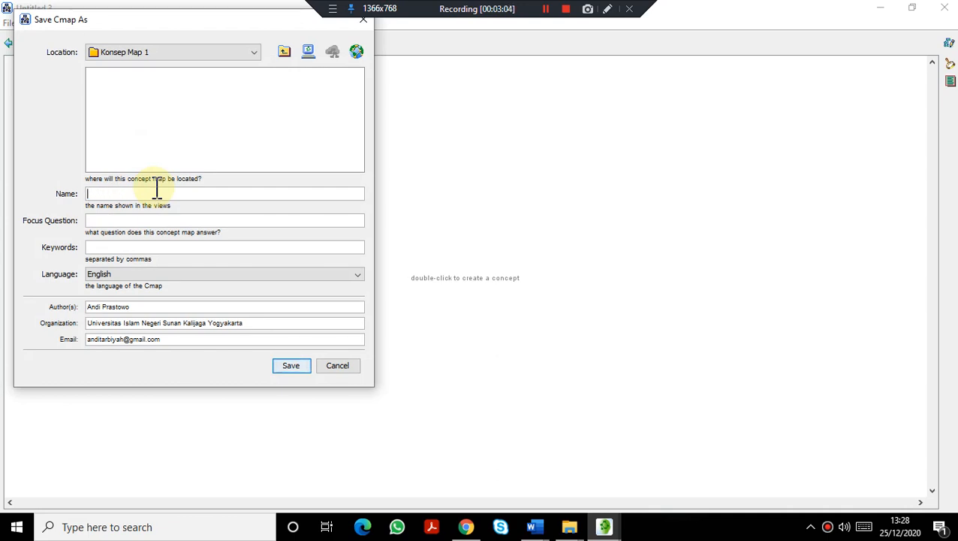
type("Tugas 1")
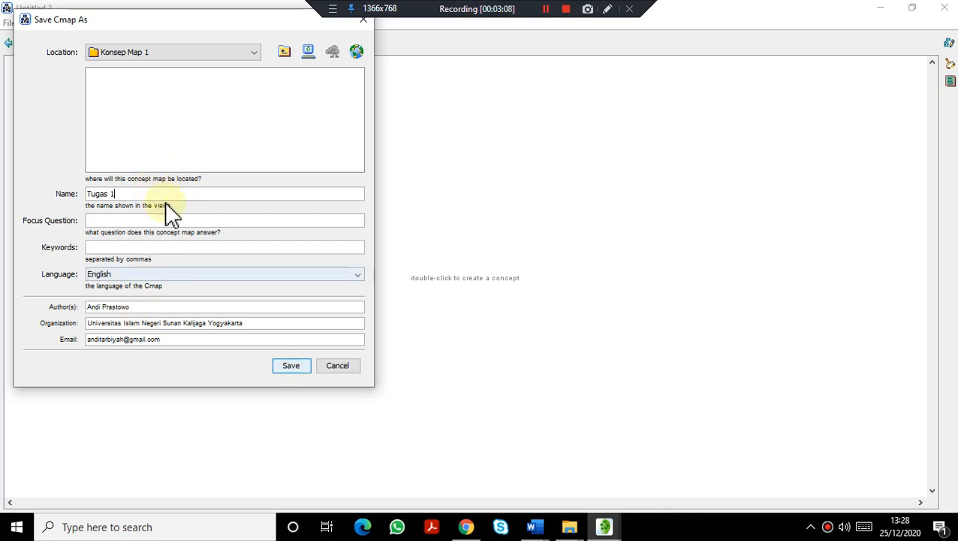
left_click(289, 365)
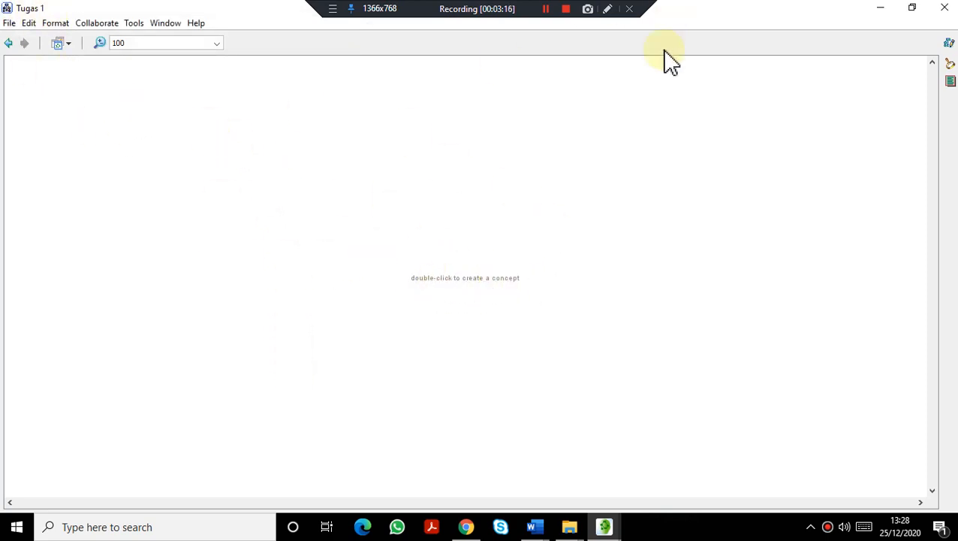
Step: Add a blank concept in the middle of the Tugas 1 map
double_click(466, 280)
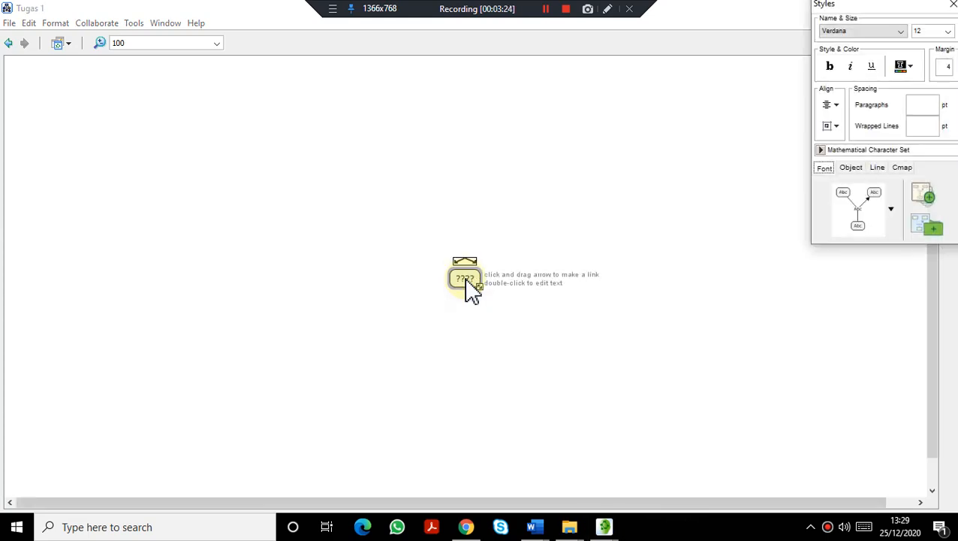
Step: Examine the font name, size and text colour choices available for the blank concept
left_click(900, 32)
left_click(904, 36)
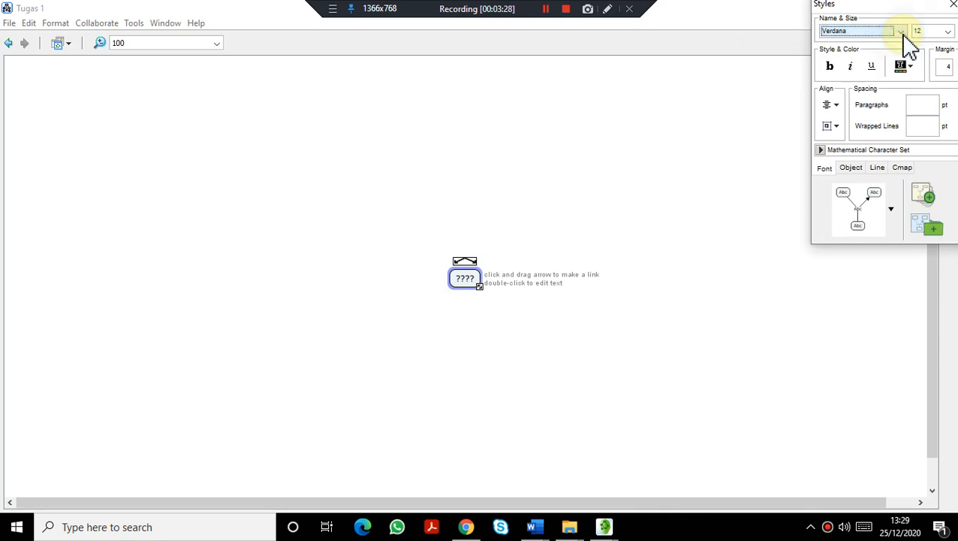
left_click(948, 34)
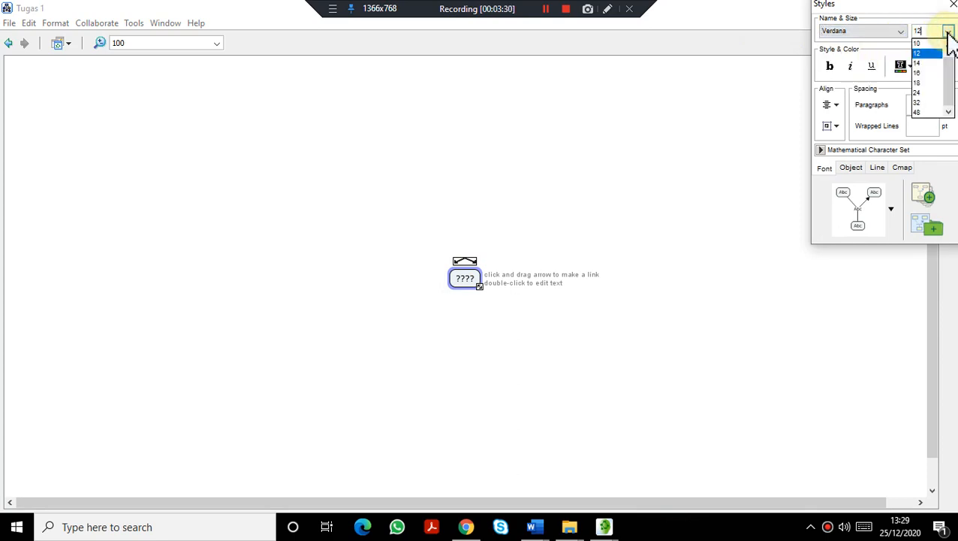
left_click(948, 34)
left_click(948, 34)
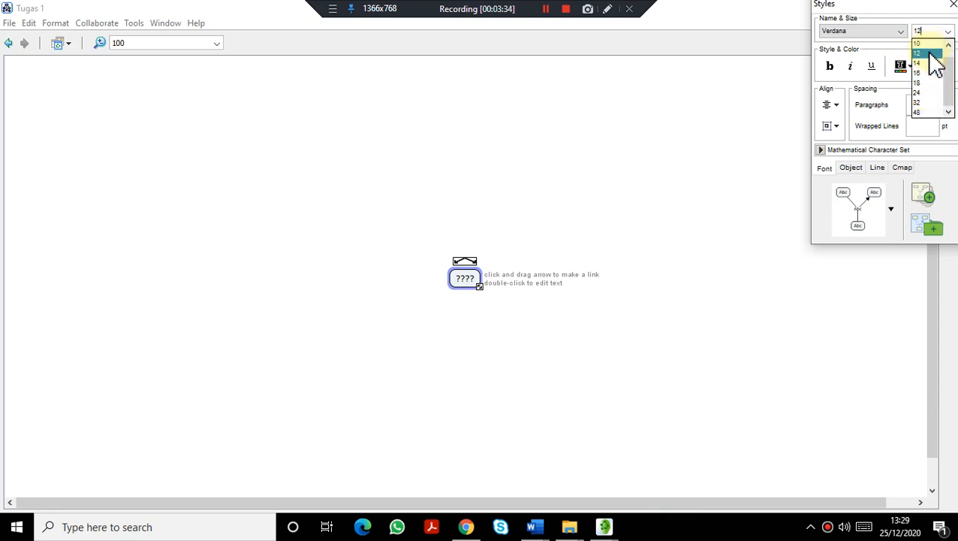
left_click(932, 62)
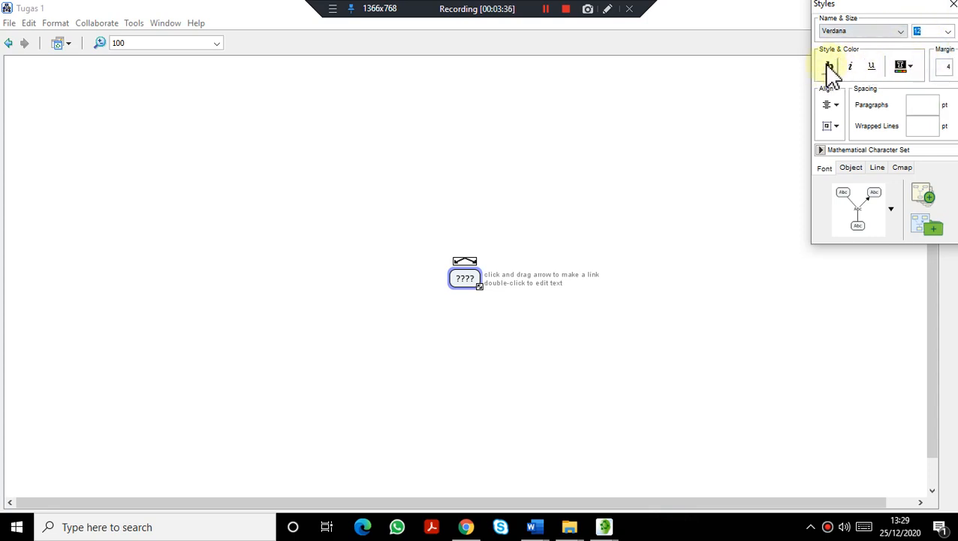
left_click(909, 66)
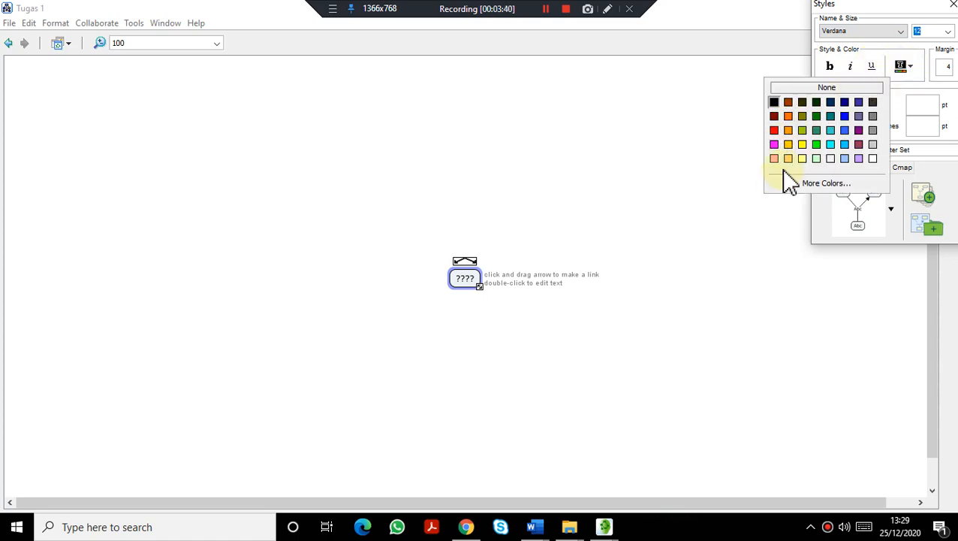
left_click(741, 118)
Step: Examine the text margin setting and the paragraph and vertical text alignment choices in the font styles
left_click(942, 66)
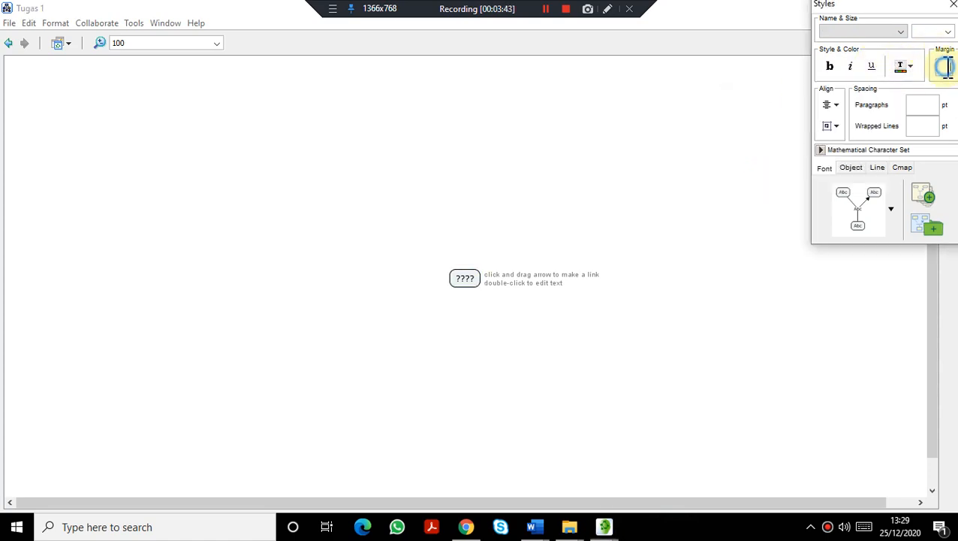
left_click(759, 107)
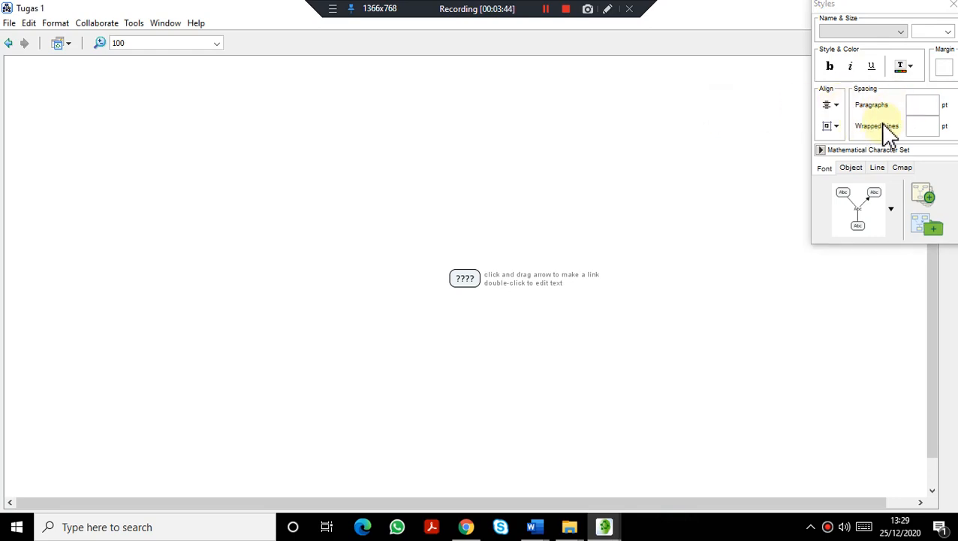
left_click(840, 105)
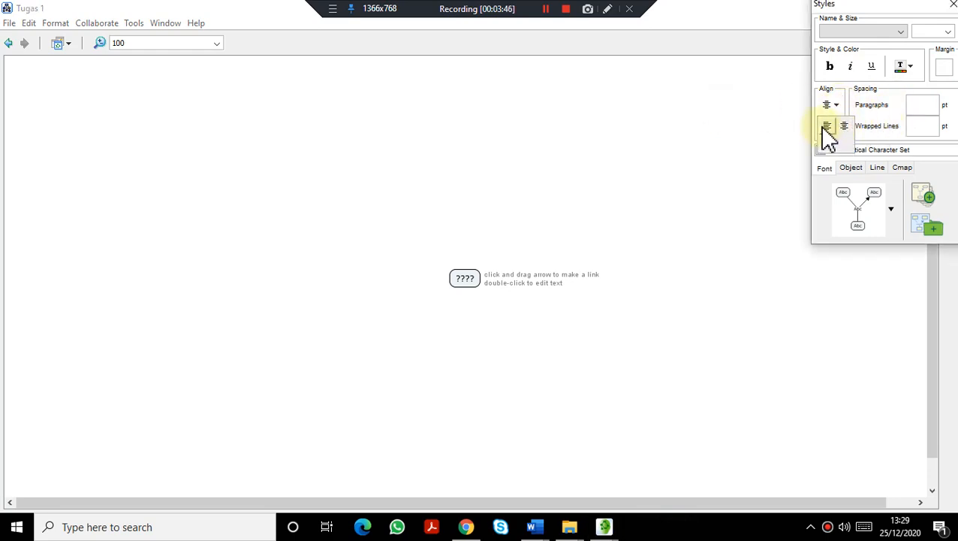
left_click(742, 148)
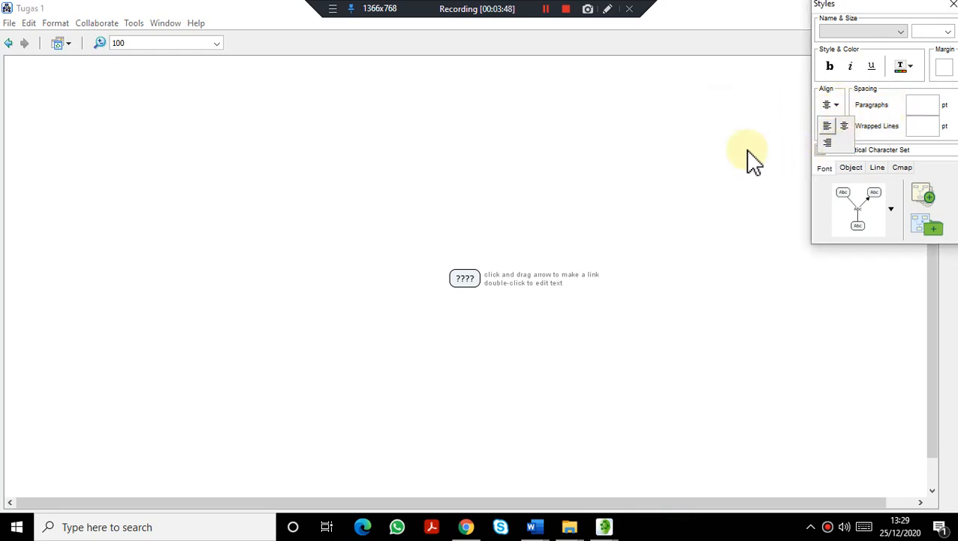
left_click(837, 127)
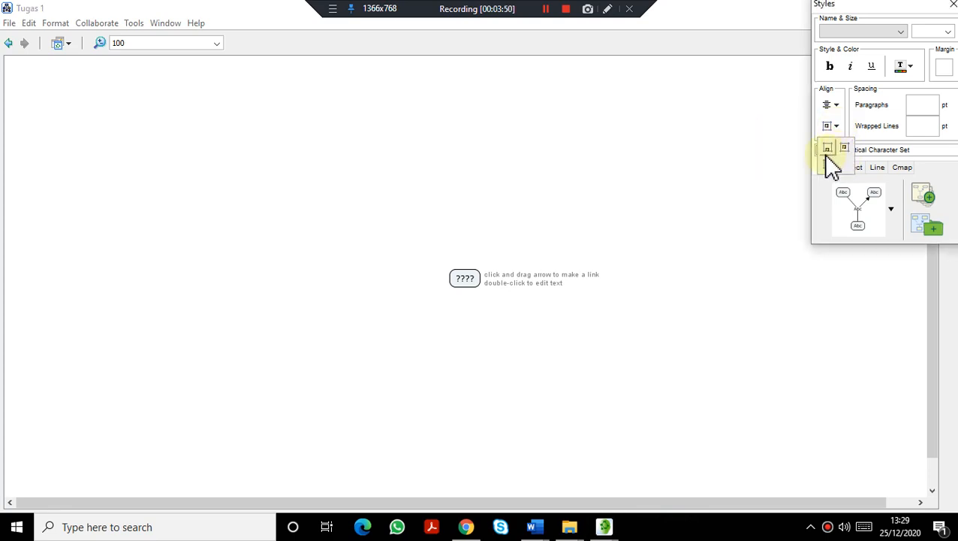
left_click(747, 157)
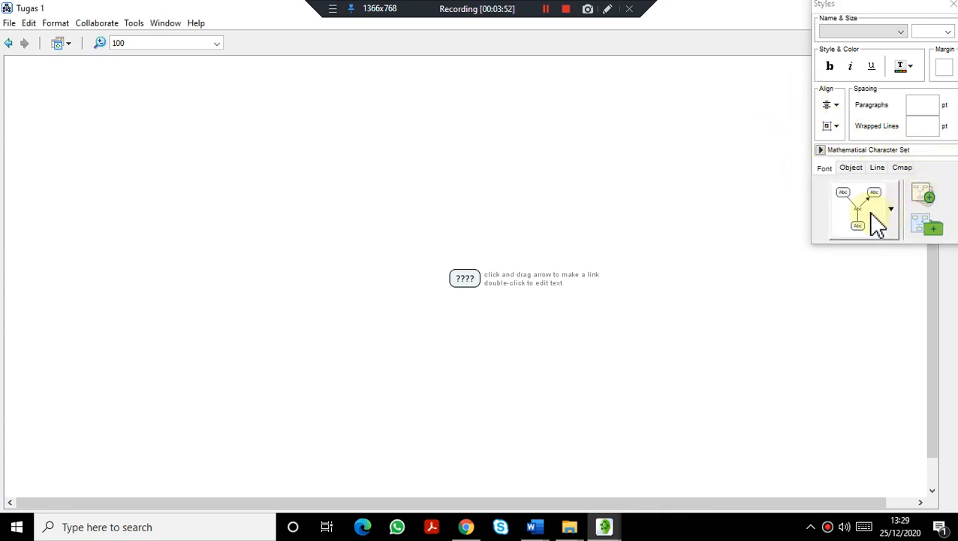
Step: Examine the object style options, including the shape and shadow choices, and compare them with the line and font options
left_click(853, 171)
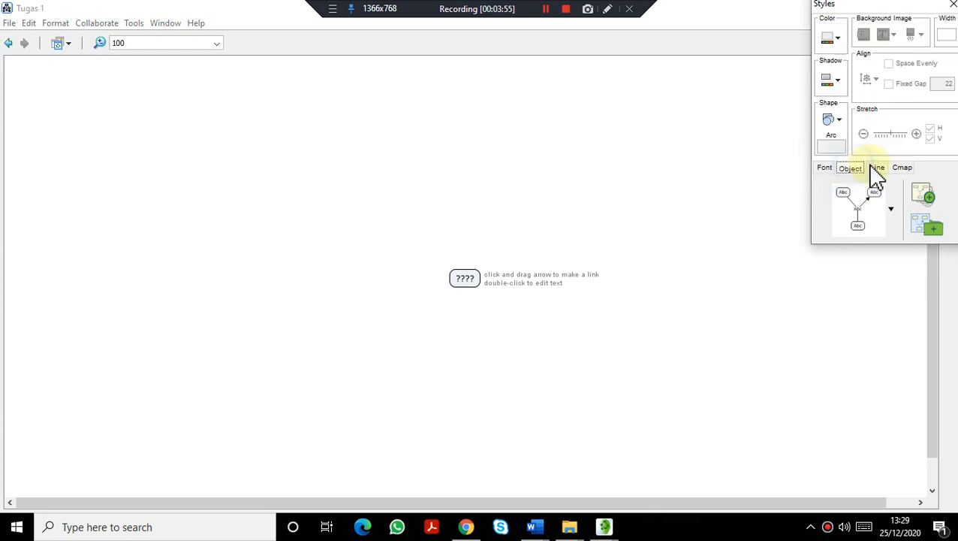
left_click(877, 171)
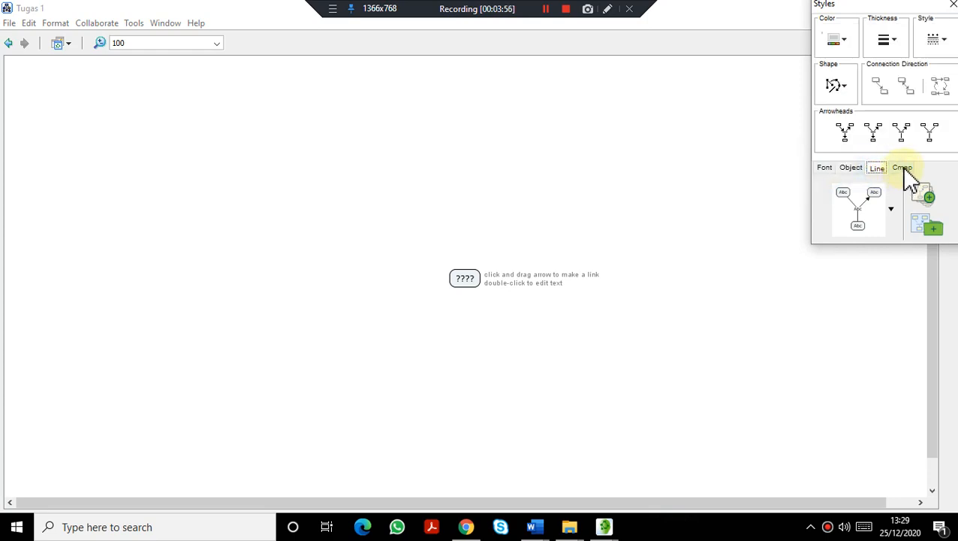
left_click(851, 168)
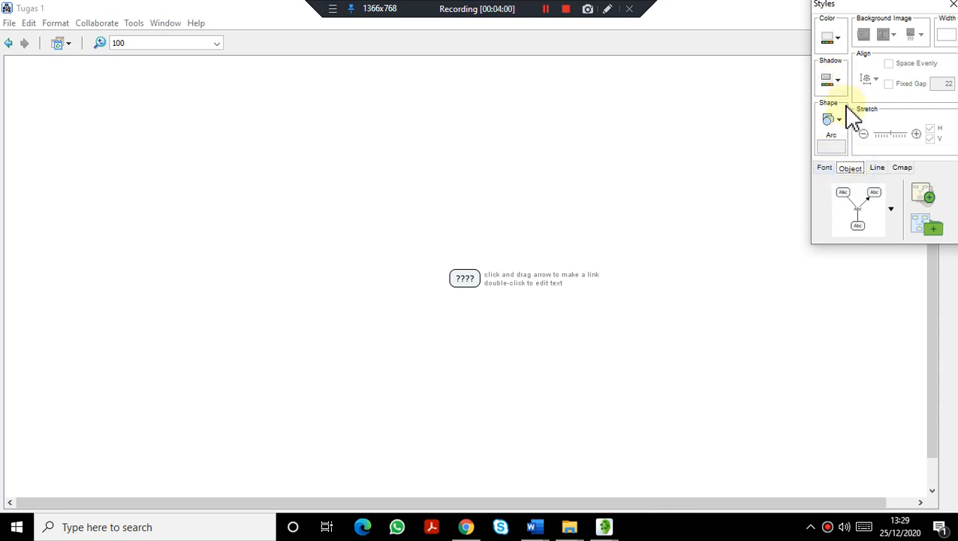
left_click(840, 117)
left_click(831, 141)
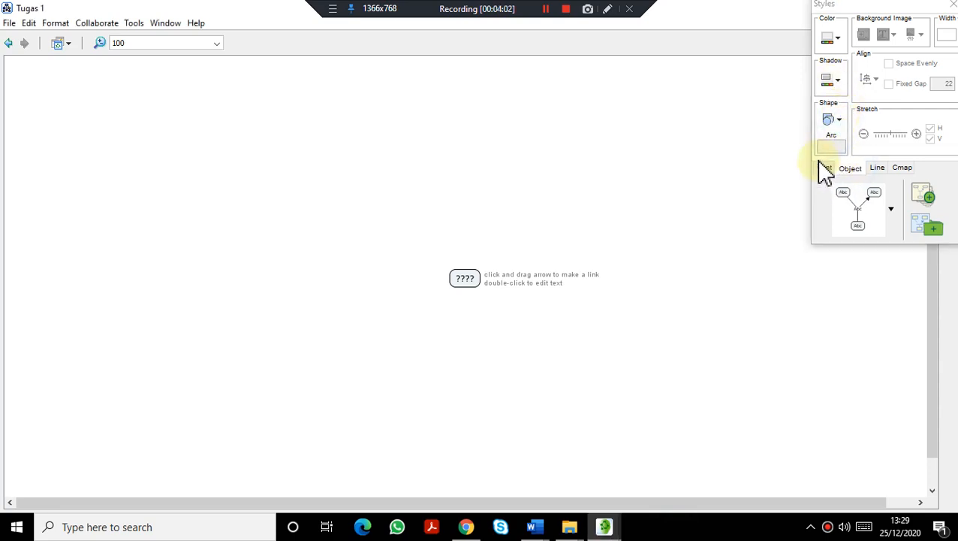
left_click(842, 123)
left_click(831, 166)
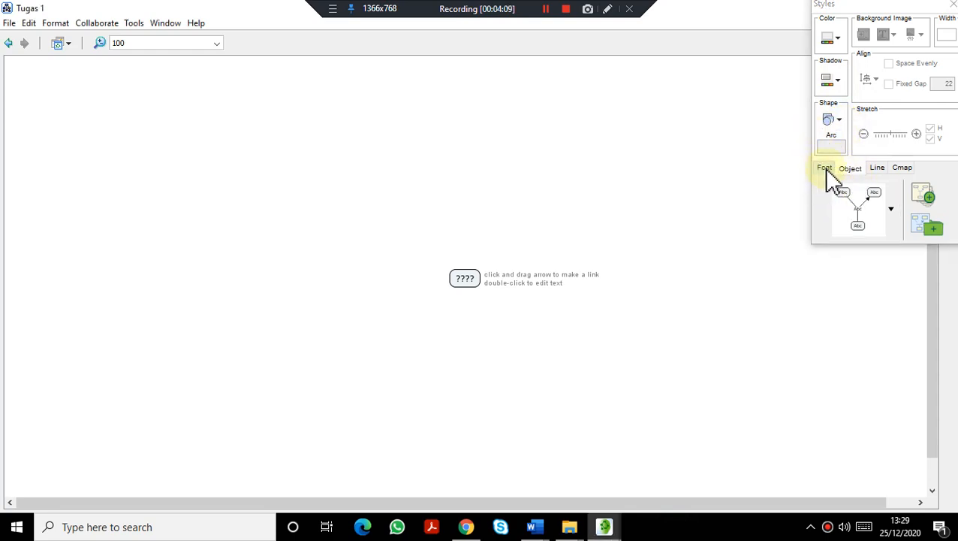
left_click(825, 167)
left_click(852, 168)
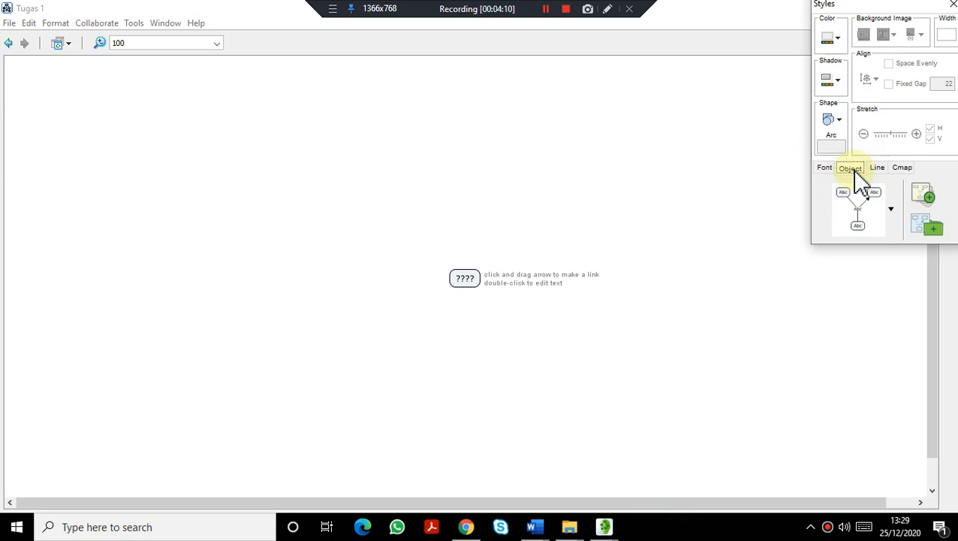
left_click(839, 82)
left_click(840, 88)
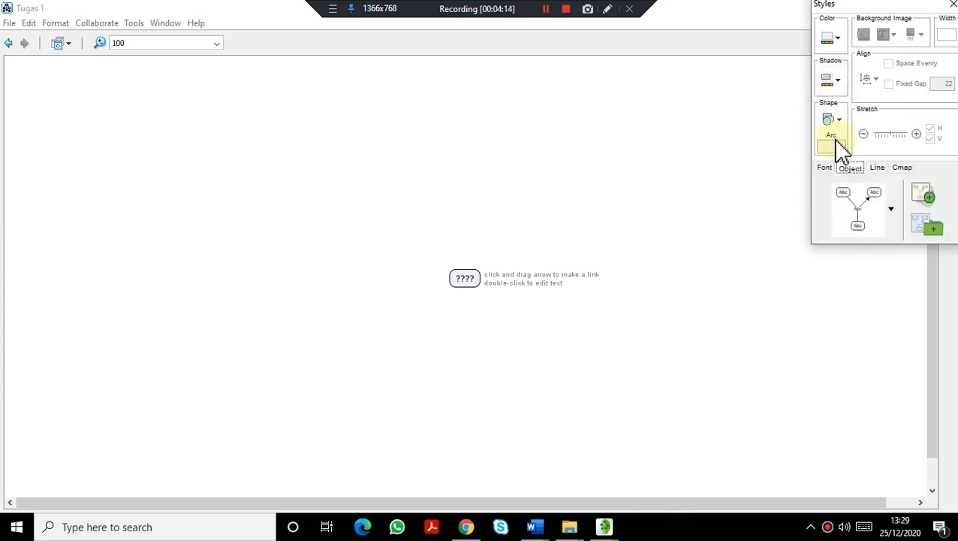
Step: Examine the line thickness and dash style choices, and the Cmap background and print area options
left_click(877, 168)
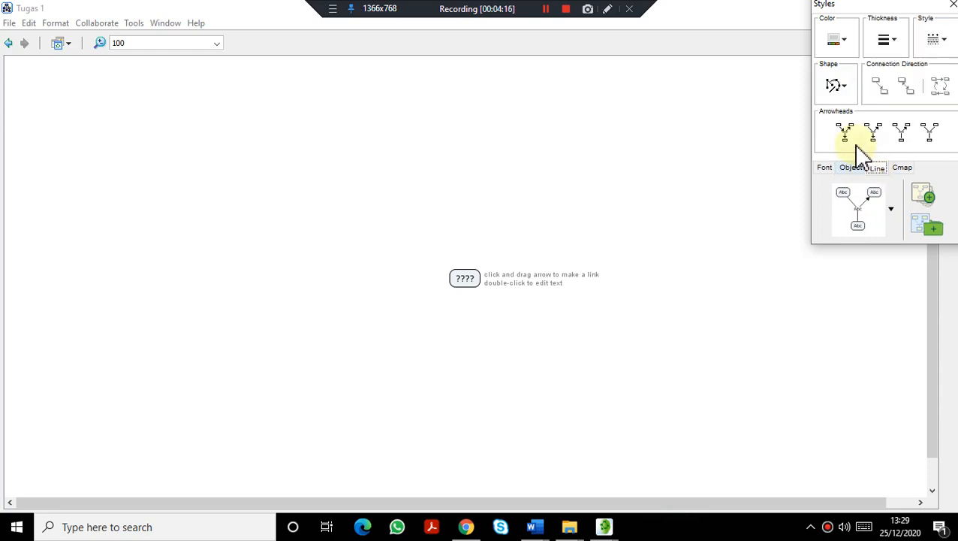
left_click(895, 40)
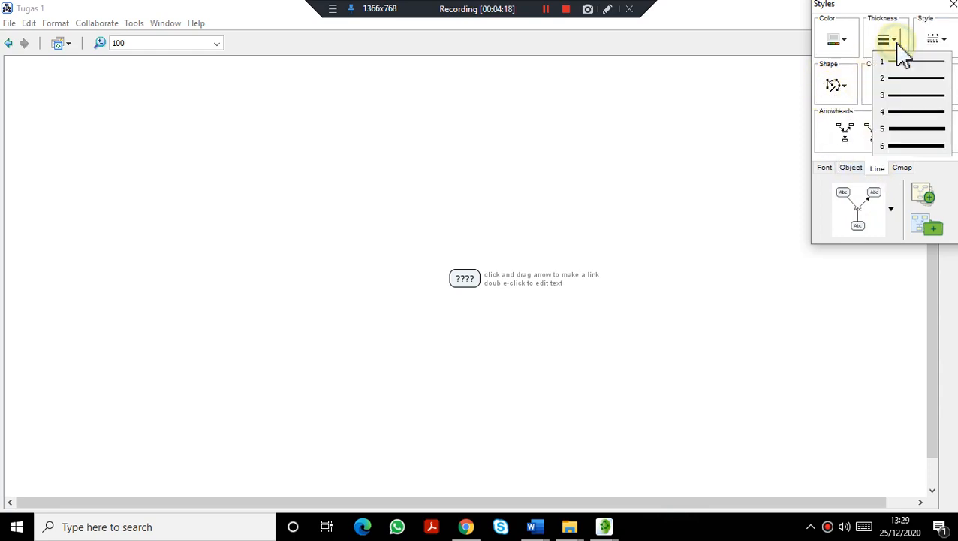
left_click(901, 79)
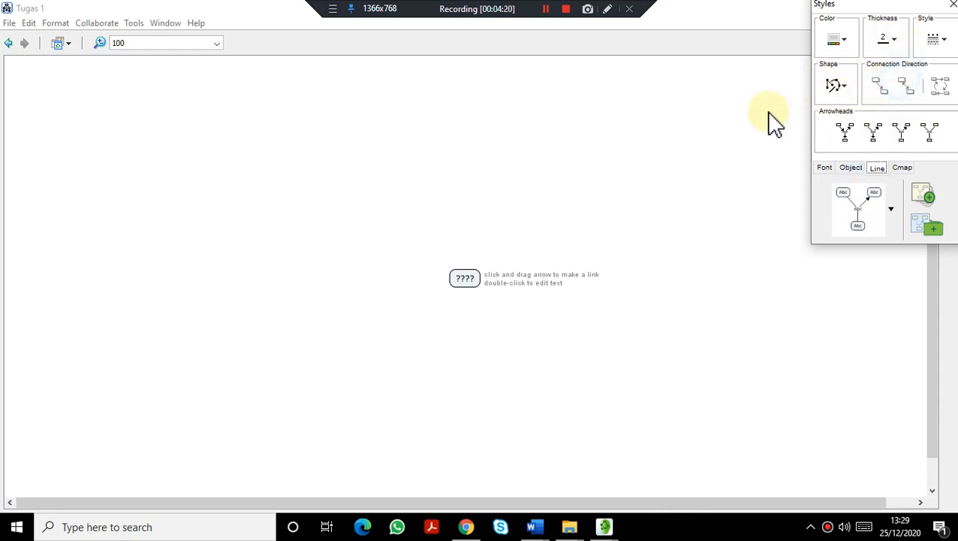
left_click(949, 43)
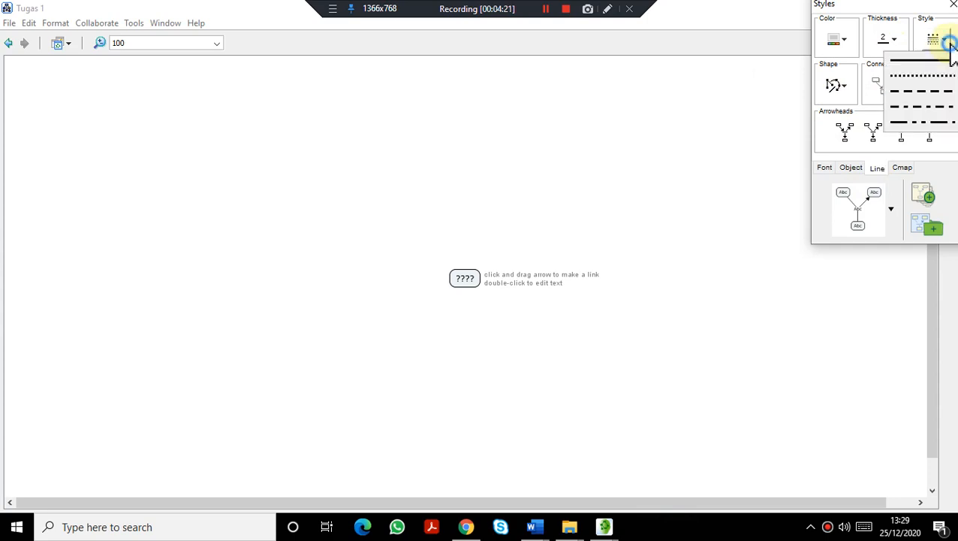
left_click(749, 134)
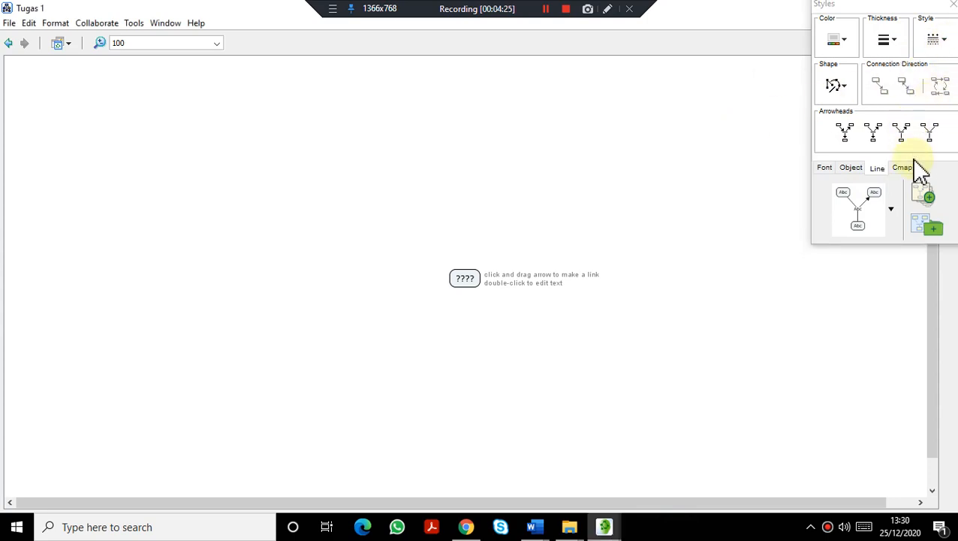
left_click(902, 168)
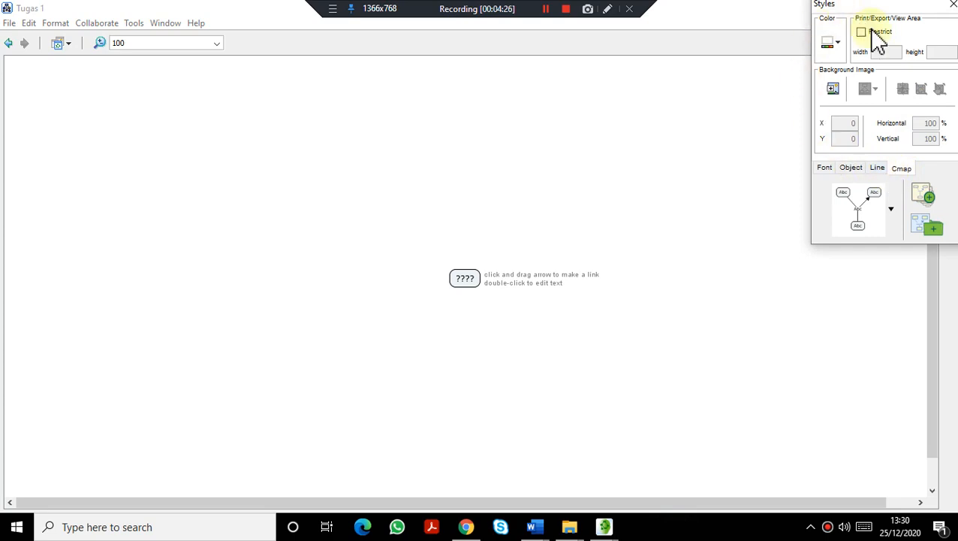
left_click(876, 167)
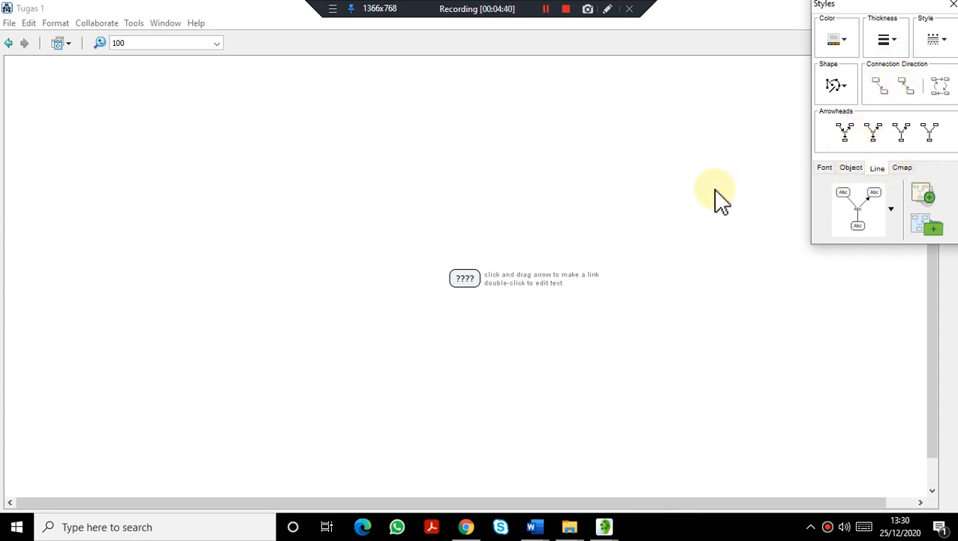
Step: Close the Styles window and name the blank concept Pendidikan Dasar
left_click(953, 5)
double_click(469, 280)
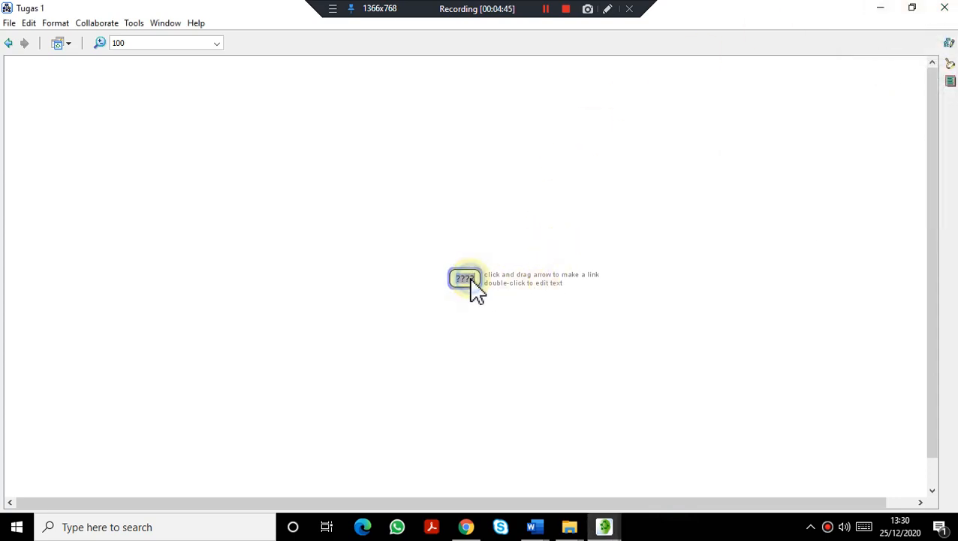
type("Pen")
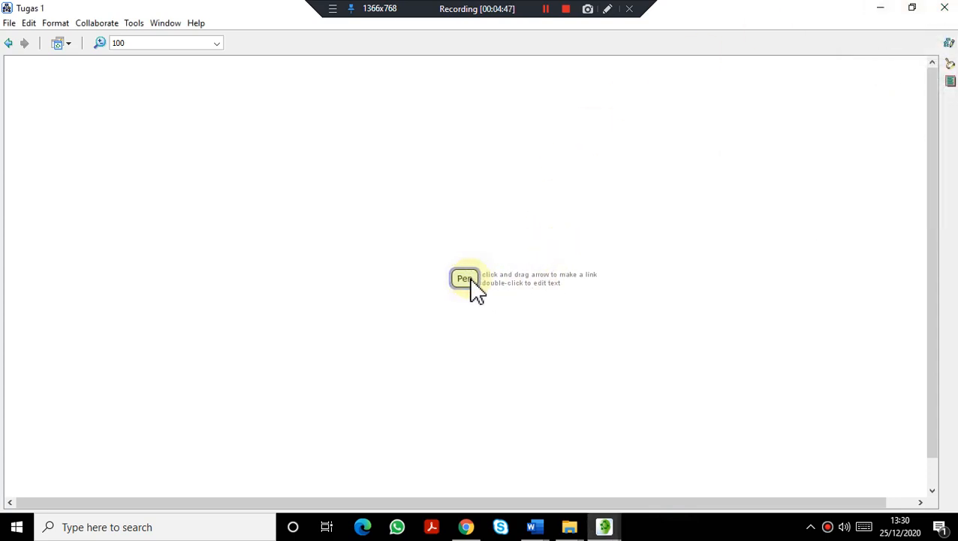
type("didikan Dasar")
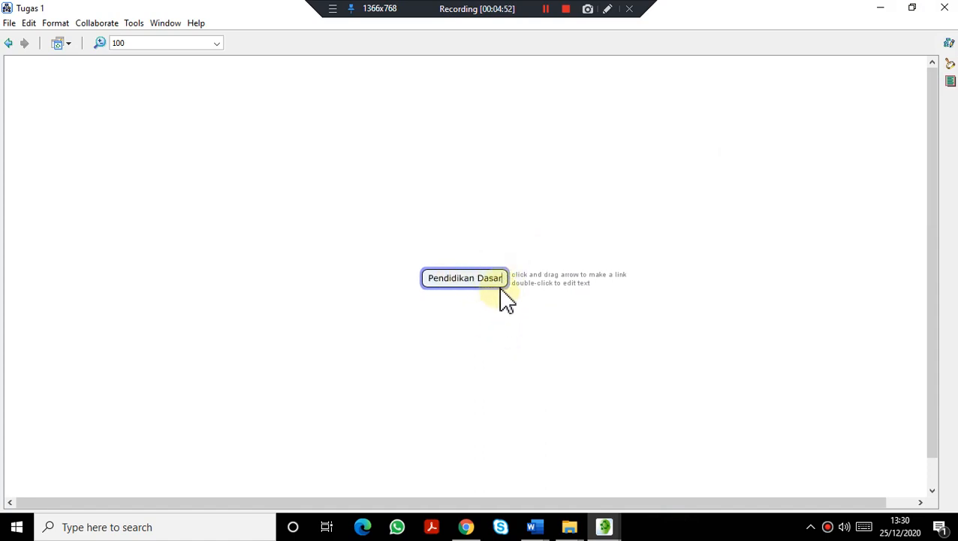
left_click(475, 239)
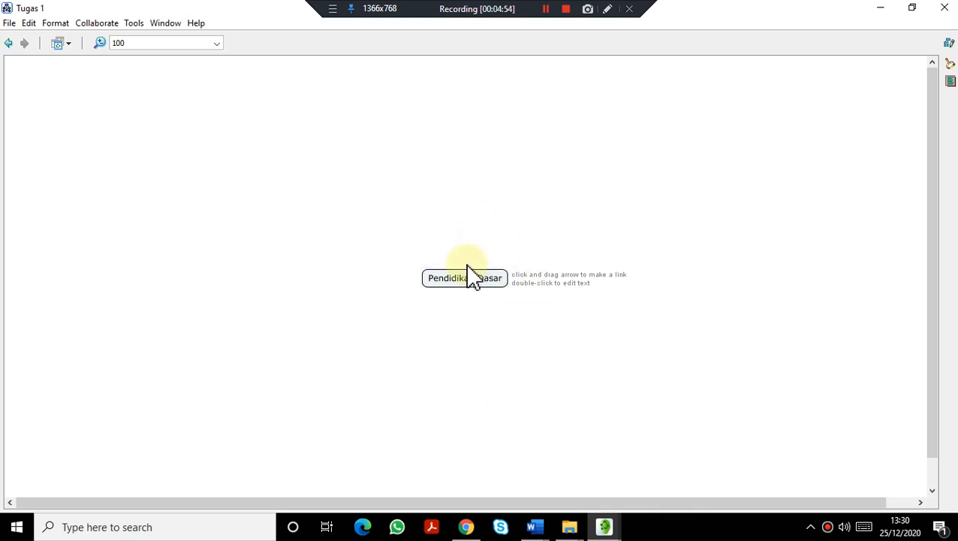
left_click(472, 280)
left_click_drag(463, 258, 503, 234)
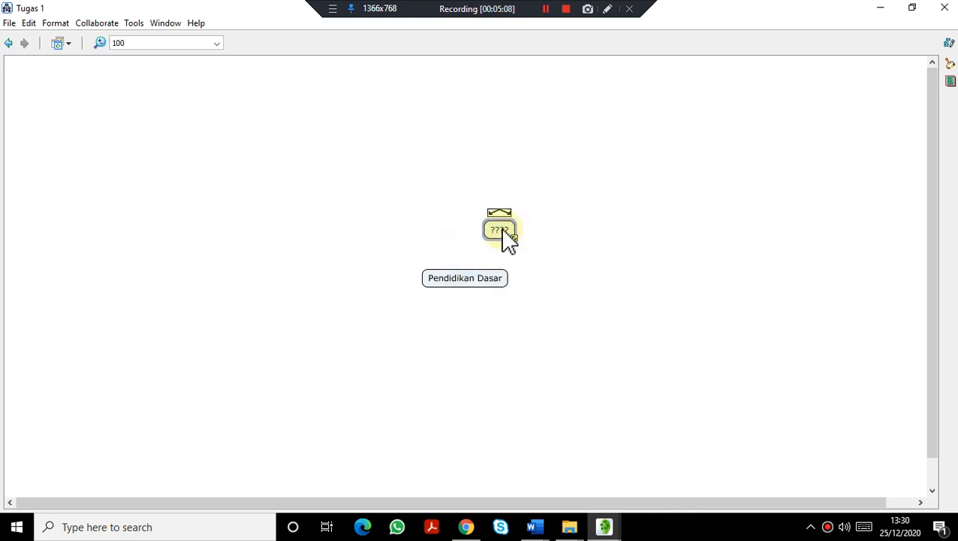
right_click(503, 231)
left_click(540, 60)
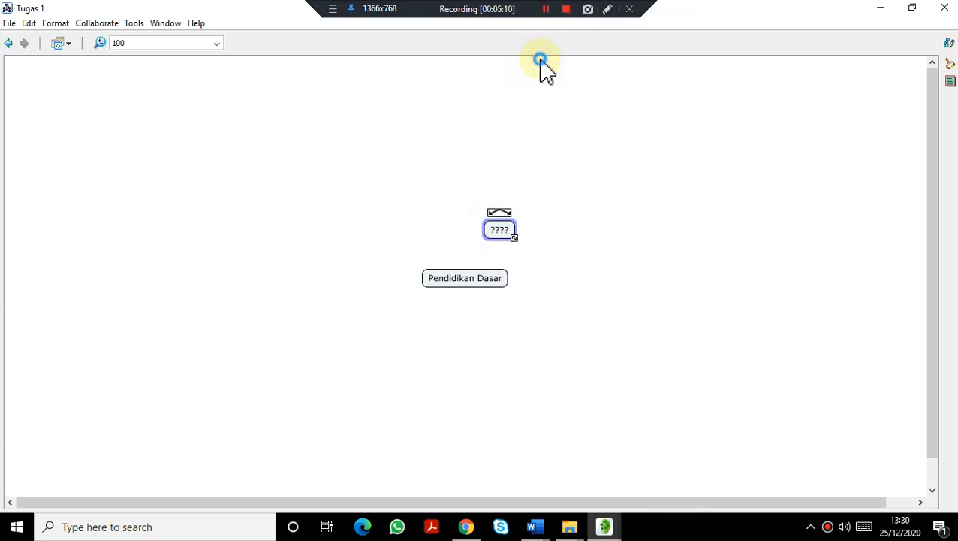
Step: Link Pendidikan Dasar to a new concept above and to its right named Kurikulum, and select the linking phrase between them
left_click(465, 284)
left_click(464, 259)
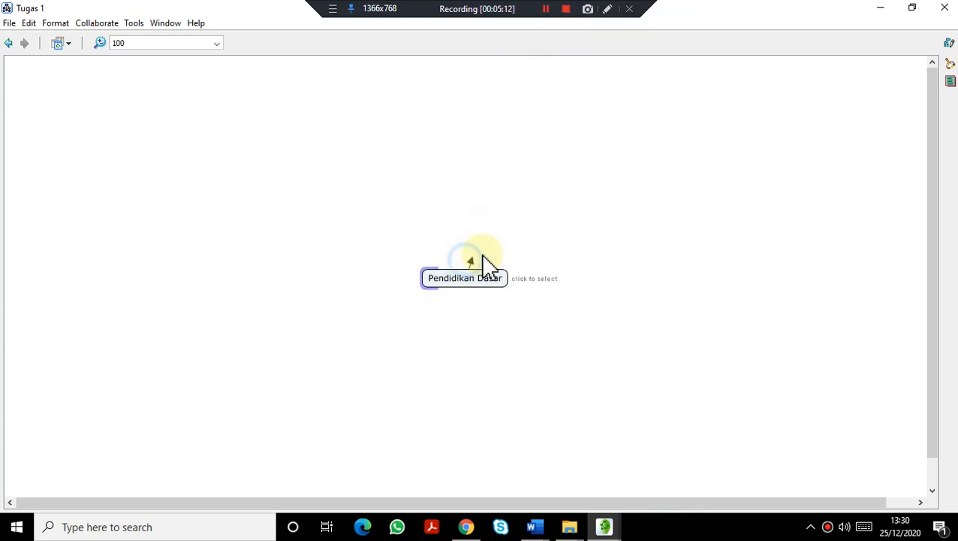
left_click_drag(484, 257, 595, 231)
double_click(595, 231)
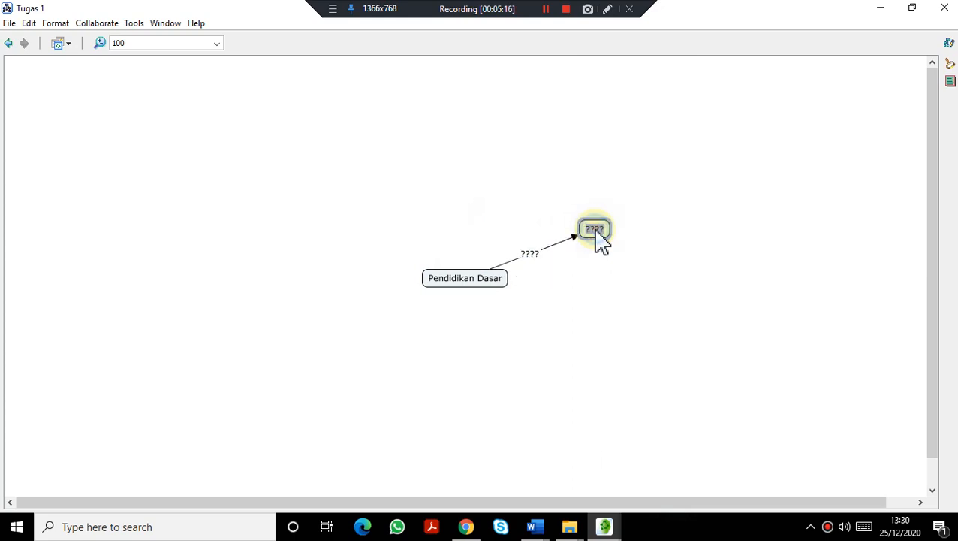
type("Kurikulum")
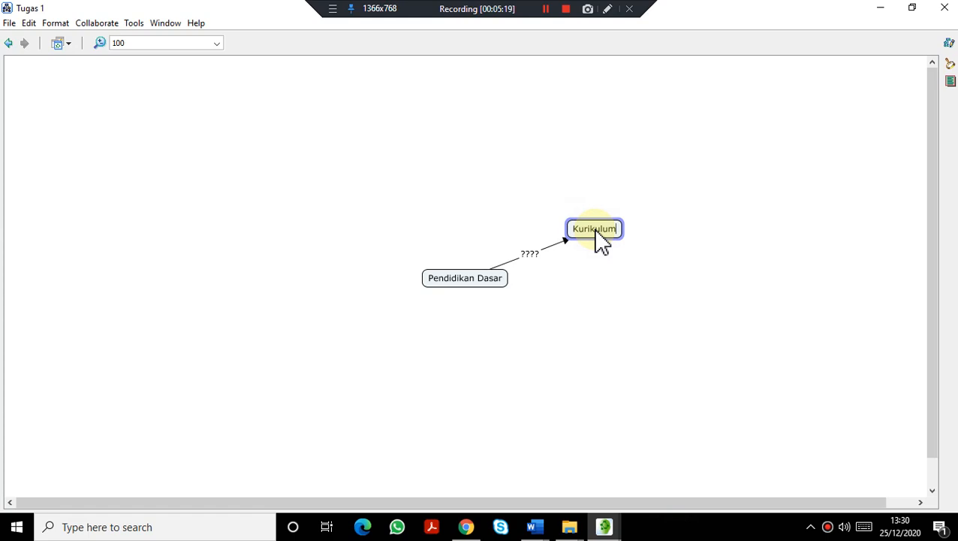
left_click(528, 254)
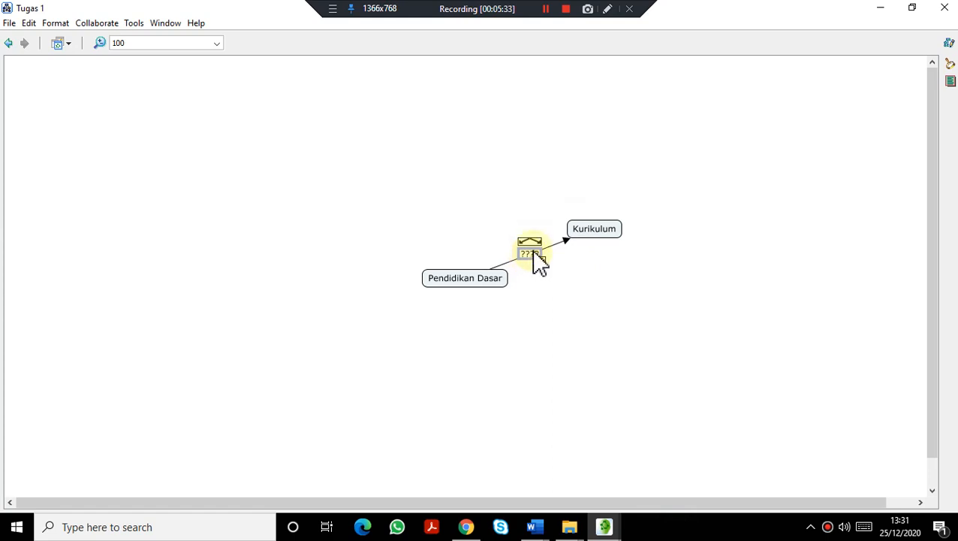
Step: Enter Memiliki as the linking phrase to Kurikulum, and link Pendidikan Dasar to a new concept directly above it
double_click(533, 254)
left_click(522, 282)
left_click(486, 274)
left_click_drag(466, 259, 464, 198)
left_click(473, 271)
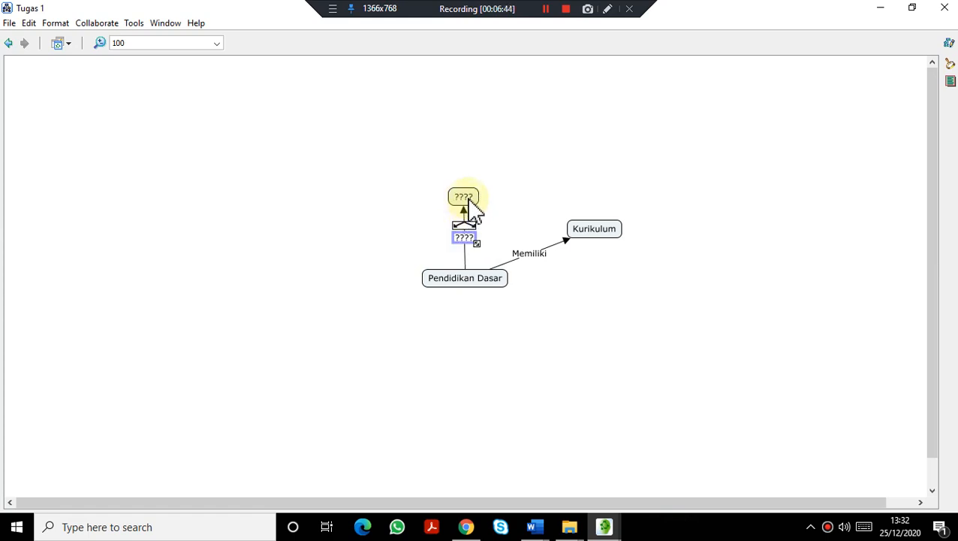
Step: Name the new upper concept Pendidik dan Tenaga Kependidikan and set its linking phrase to membutuhkan
double_click(467, 198)
type("Pendid")
type("ik")
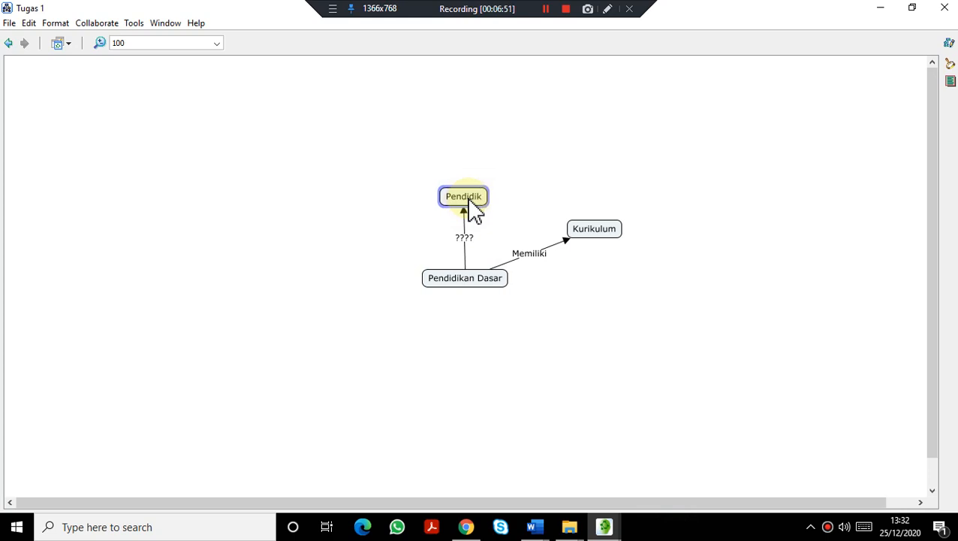
type(" dan Tenaga")
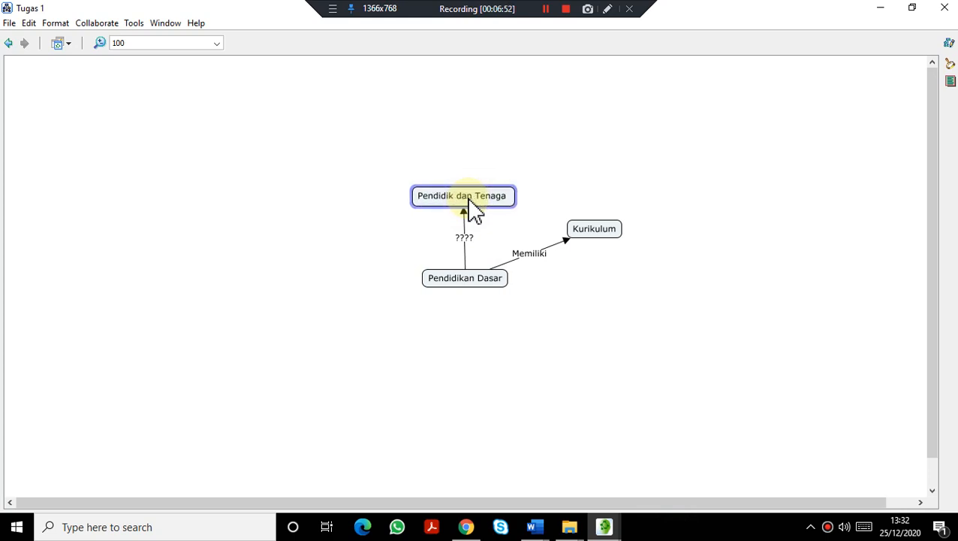
type(" Kependidikan")
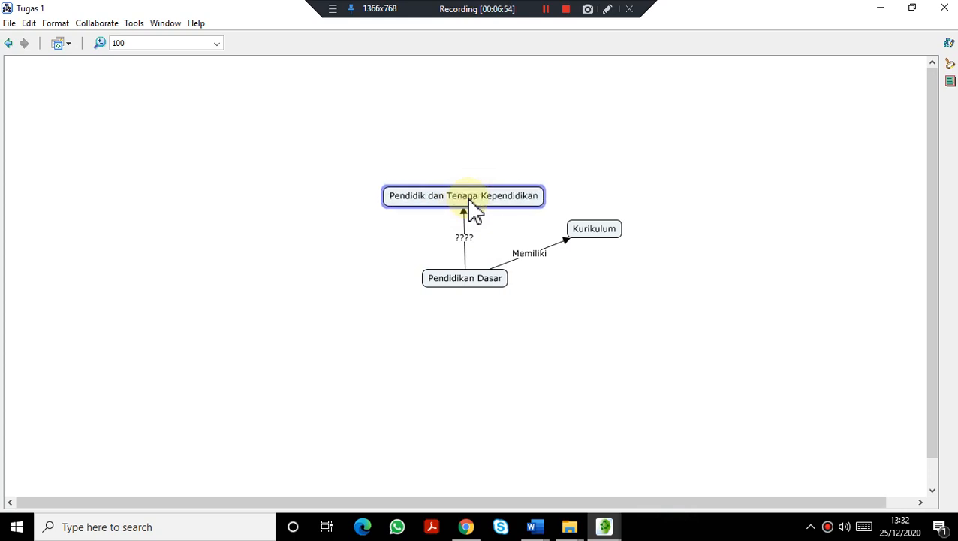
double_click(462, 238)
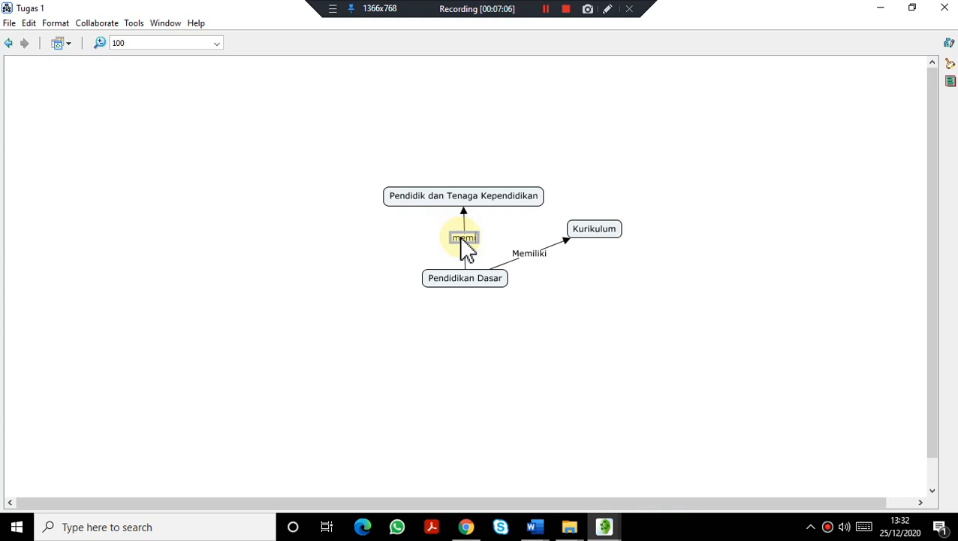
type("butuhkan")
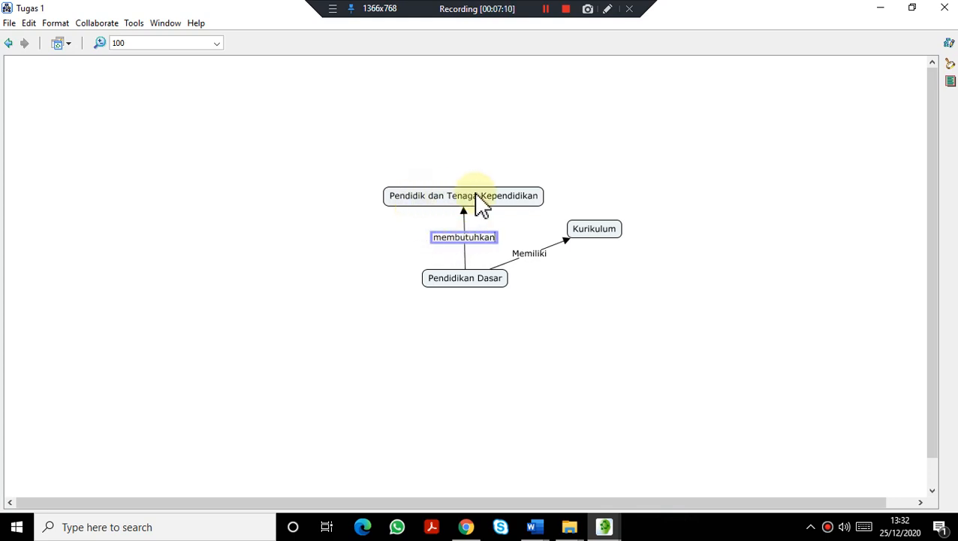
left_click(547, 317)
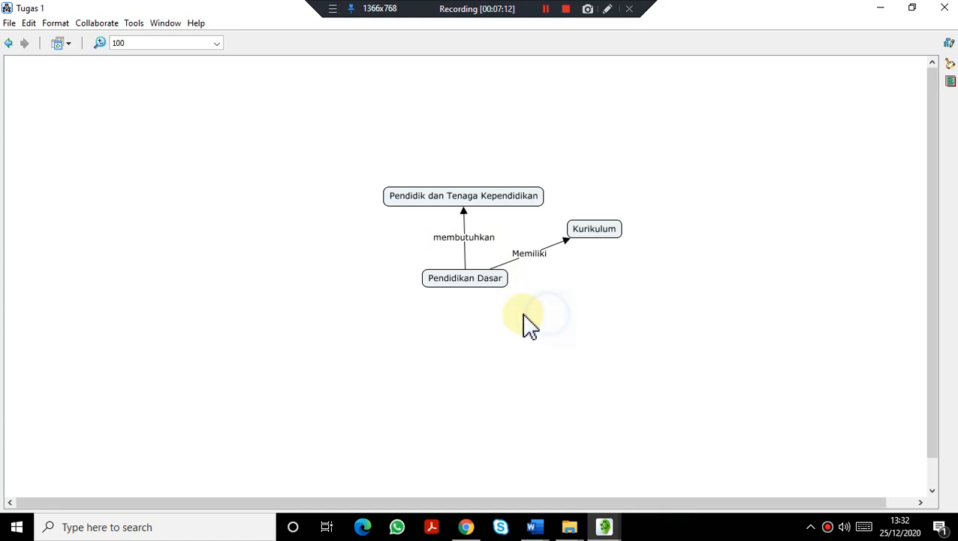
Step: Link Pendidikan Dasar to a new concept below it named Sarana Prasarana, with membutuhkan as the linking phrase
left_click(460, 279)
left_click_drag(464, 270, 466, 368)
double_click(466, 368)
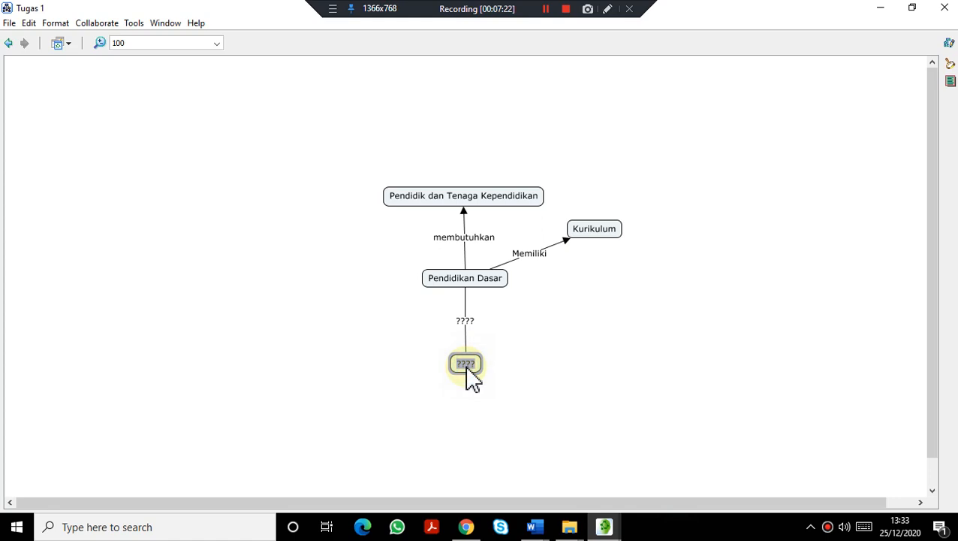
type("Sarana")
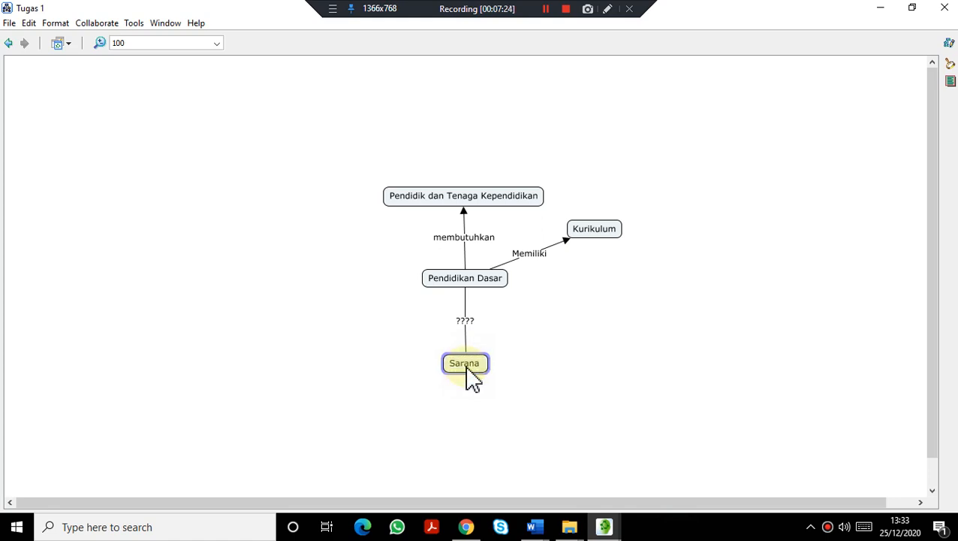
type(" Prasarana")
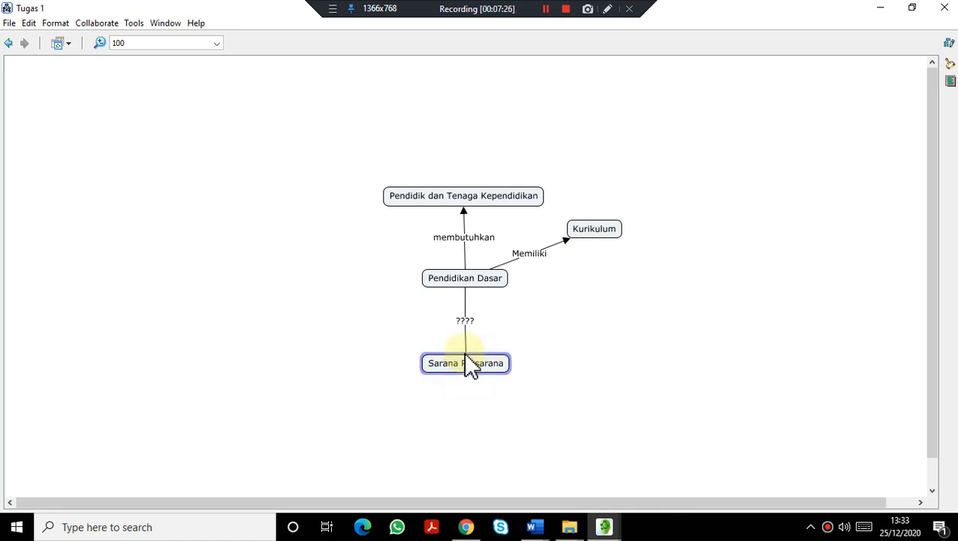
left_click(465, 321)
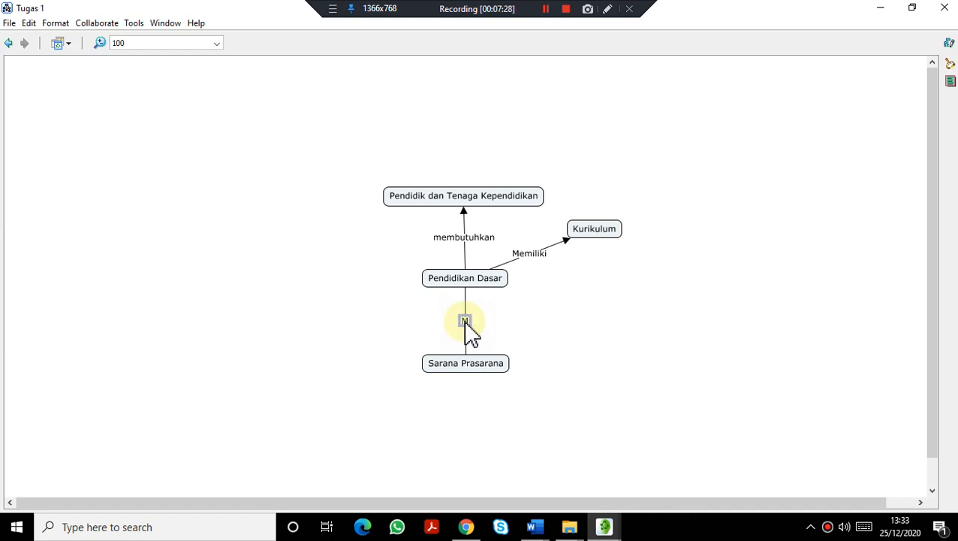
type("membutuhkan")
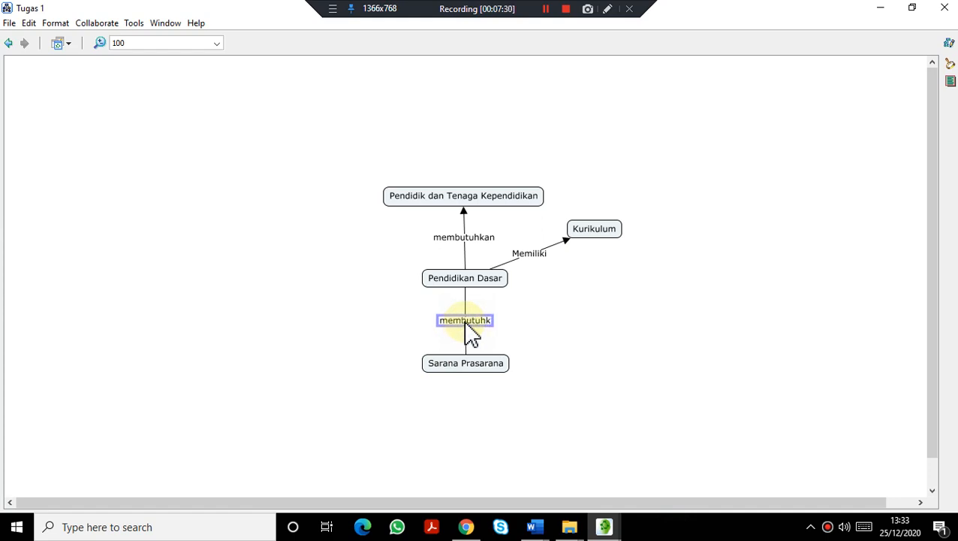
left_click(563, 314)
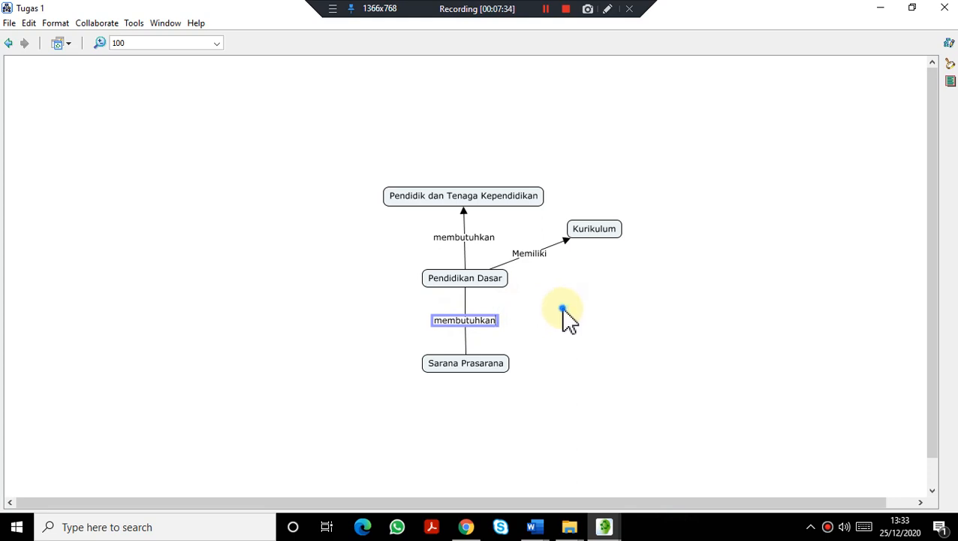
Step: Link Kurikulum to a new concept on its right named Tujuan Pendidikan, with mengandung as the linking phrase
left_click(619, 233)
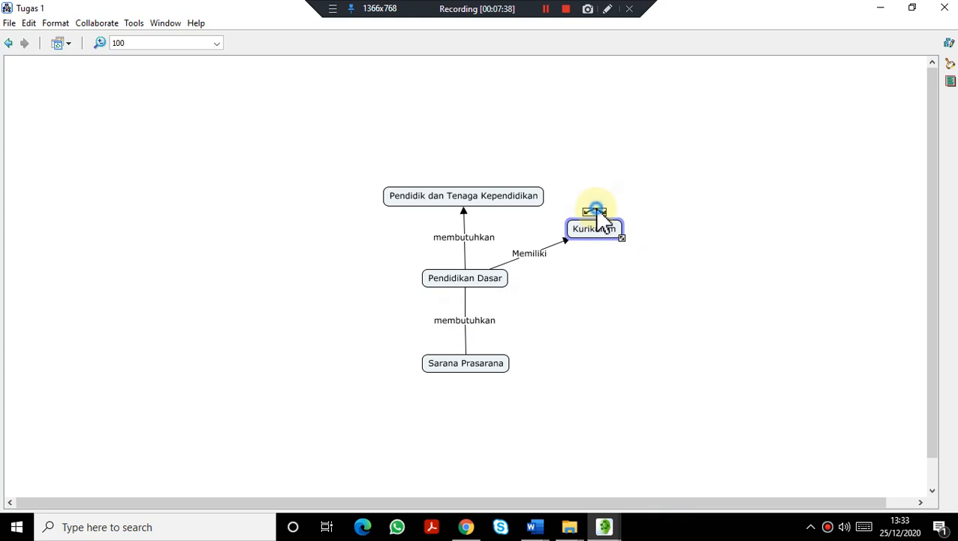
left_click_drag(594, 206, 730, 232)
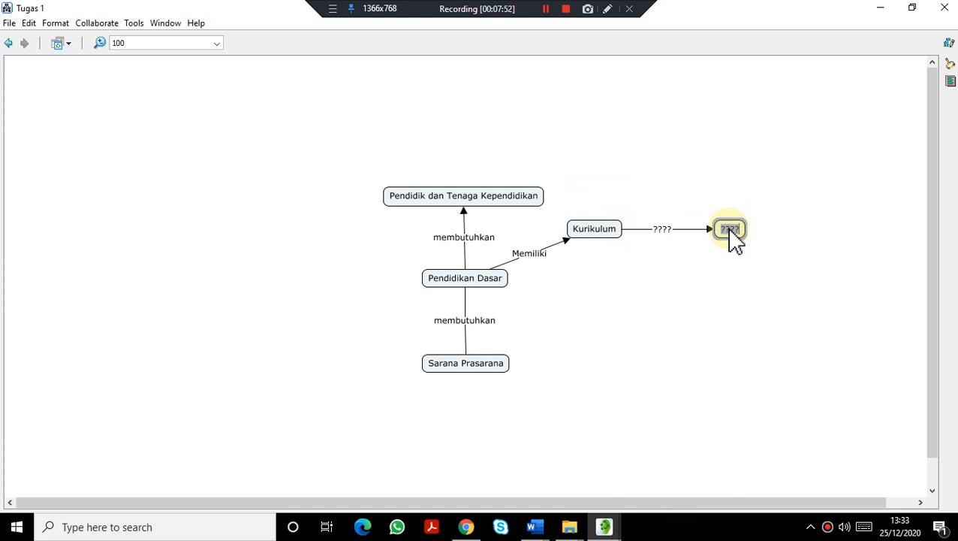
type("Tujuan")
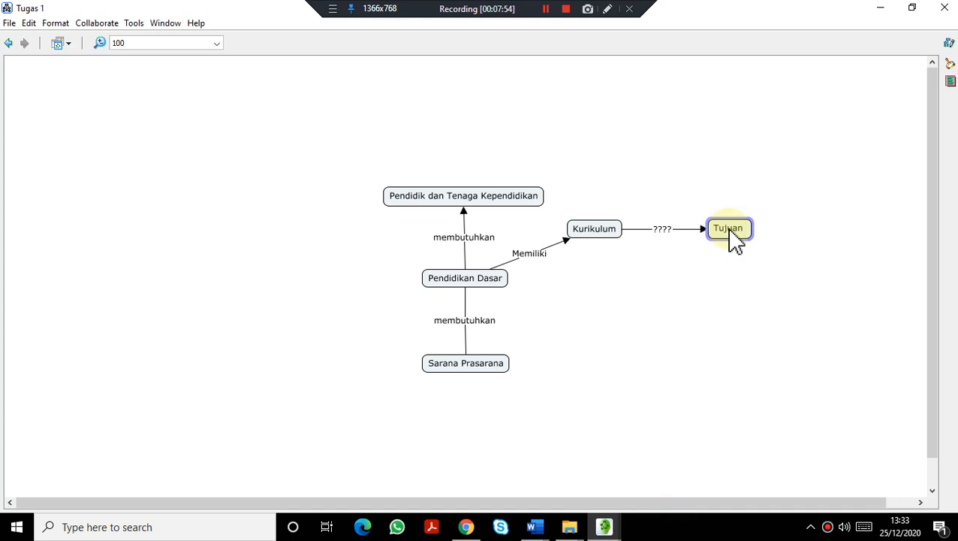
type(" Pendidikan")
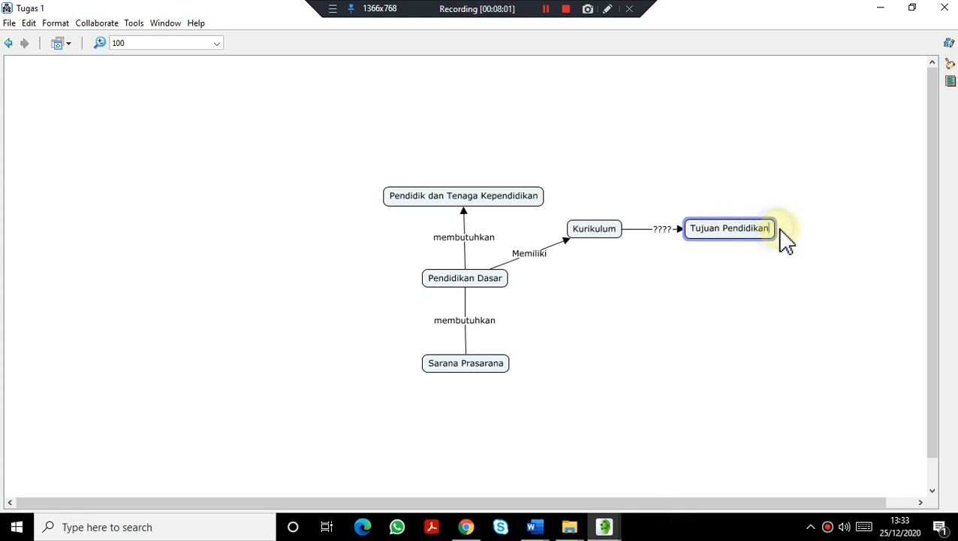
left_click(665, 230)
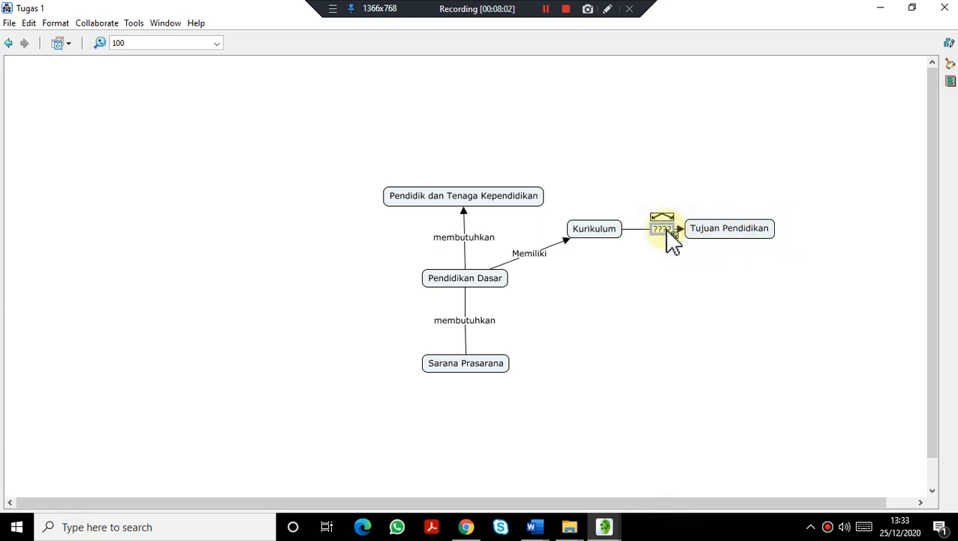
left_click(666, 231)
type("mengandun")
left_click(684, 256)
Step: Move the Tujuan Pendidikan concept further right, away from the linking phrase mengandung
left_click(725, 241)
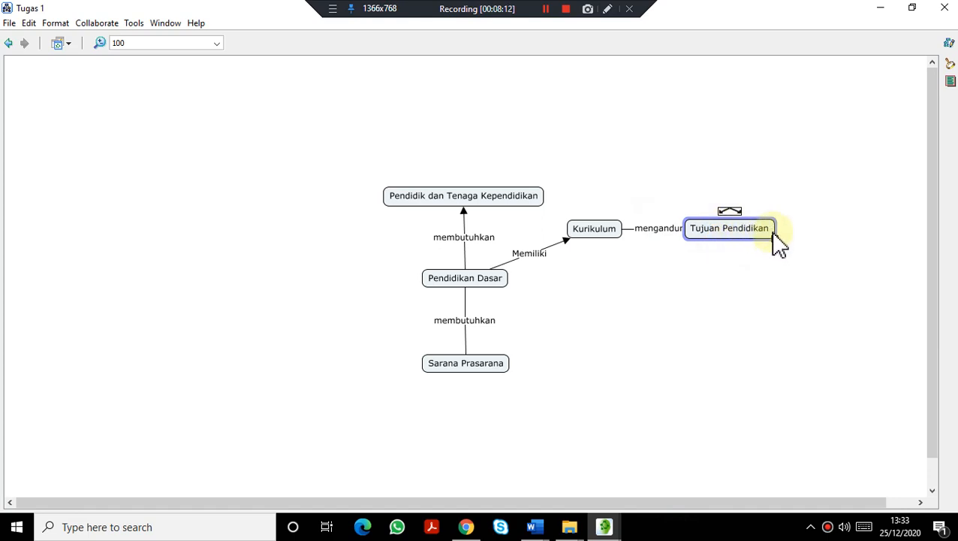
left_click_drag(773, 234, 826, 235)
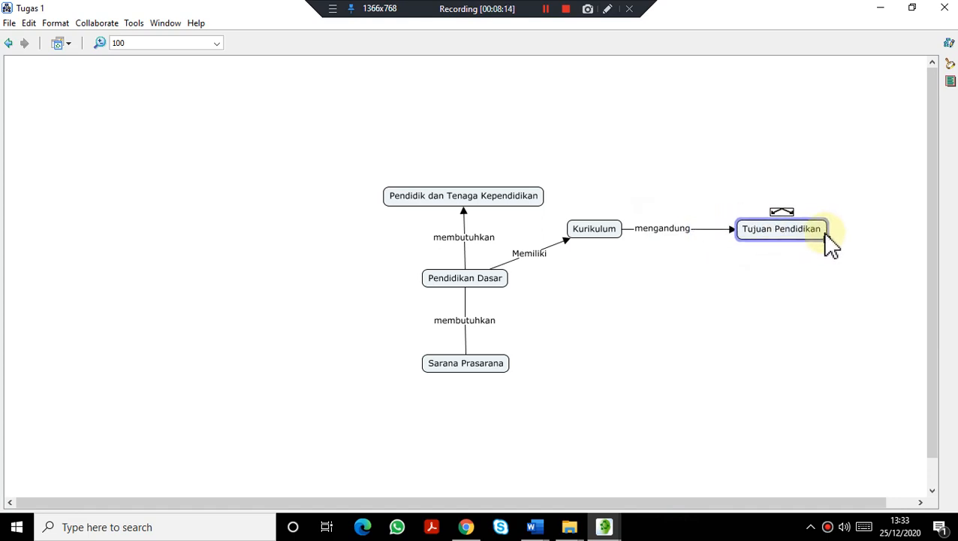
left_click(750, 271)
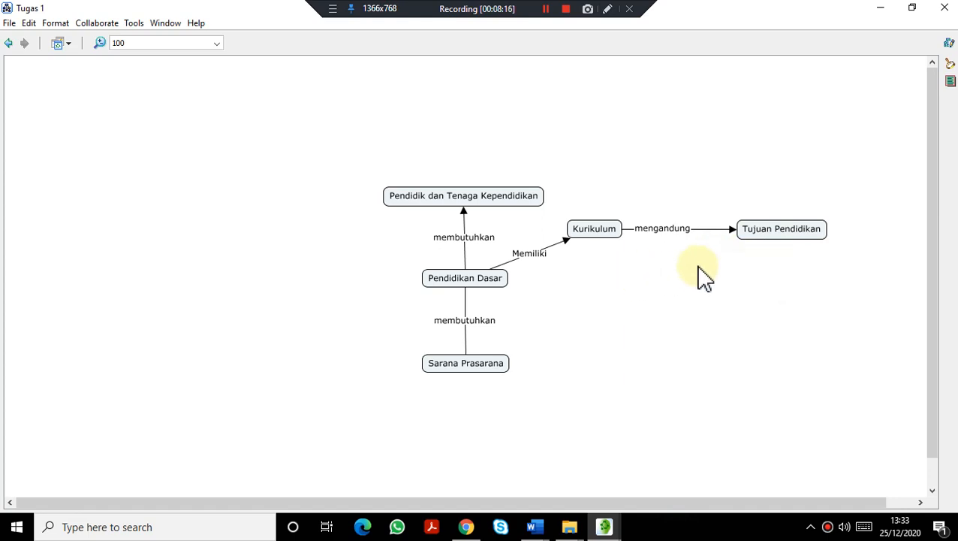
Step: Branch a new concept upward from the linking phrase mengandung and clear its placeholder text
left_click(673, 228)
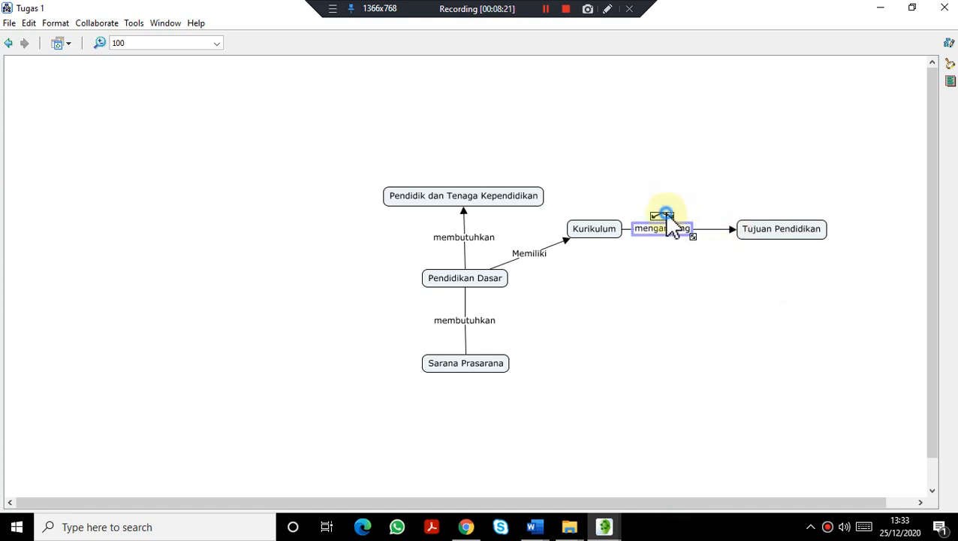
left_click_drag(665, 214, 662, 184)
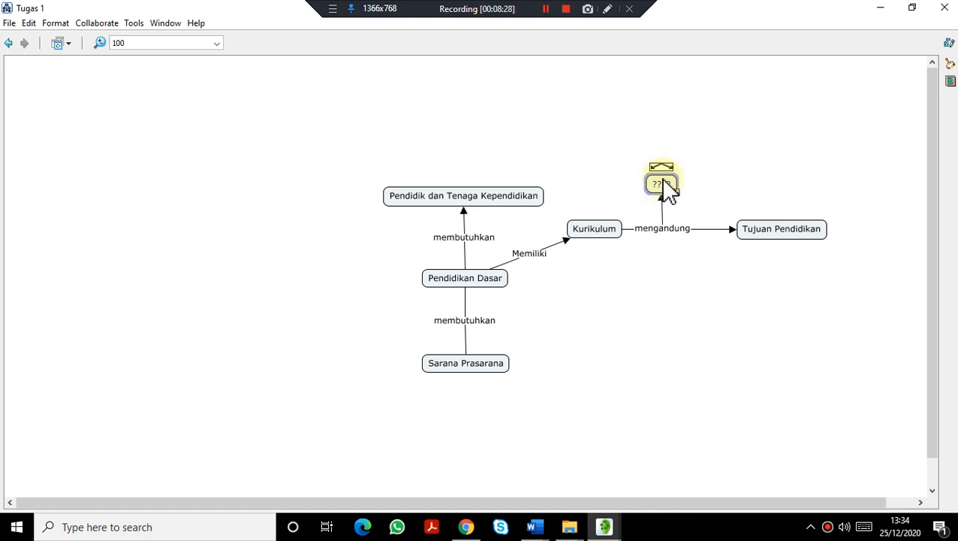
left_click(665, 187)
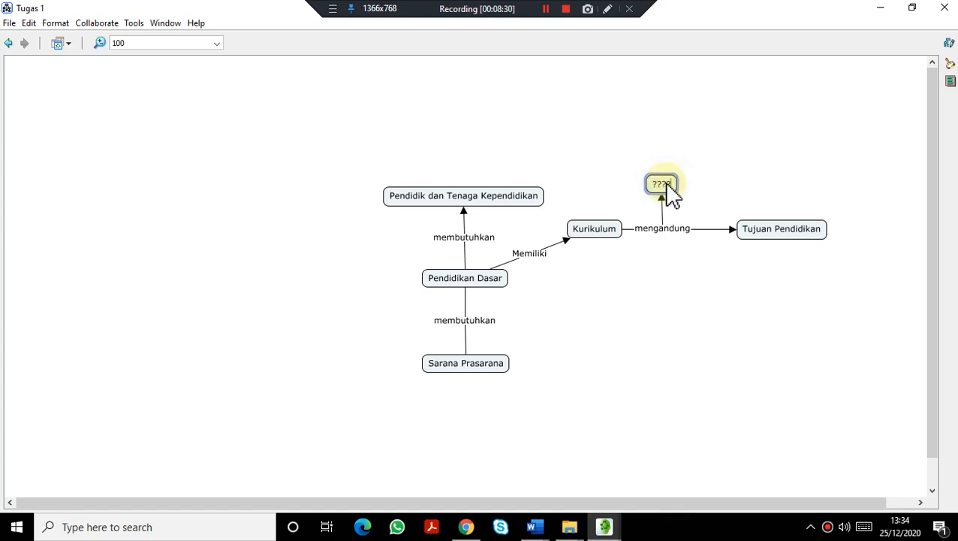
key("BackSpace")
key("BackSpace")
type("Metode")
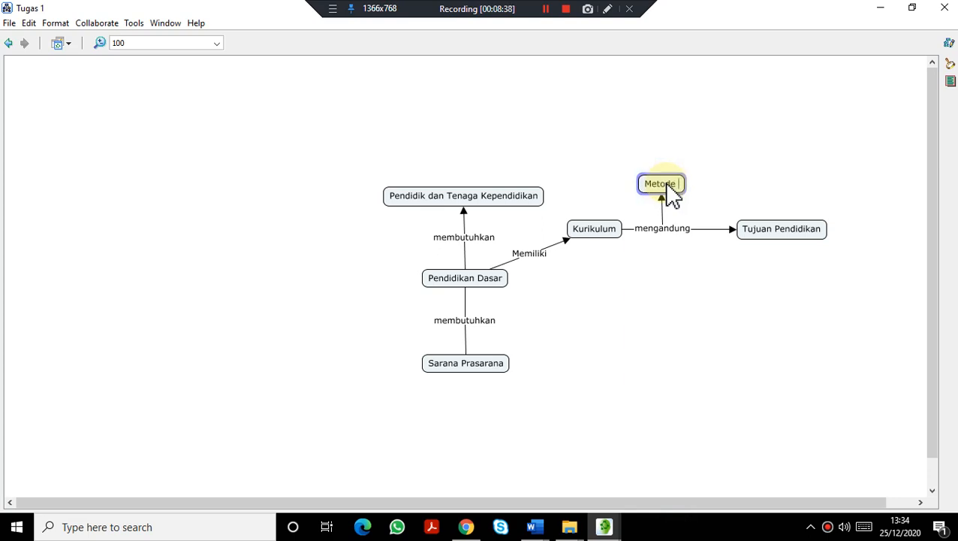
type(" pemb")
key("BackSpace")
key("BackSpace")
key("BackSpace")
key("BackSpace")
key("BackSpace")
key("BackSpace")
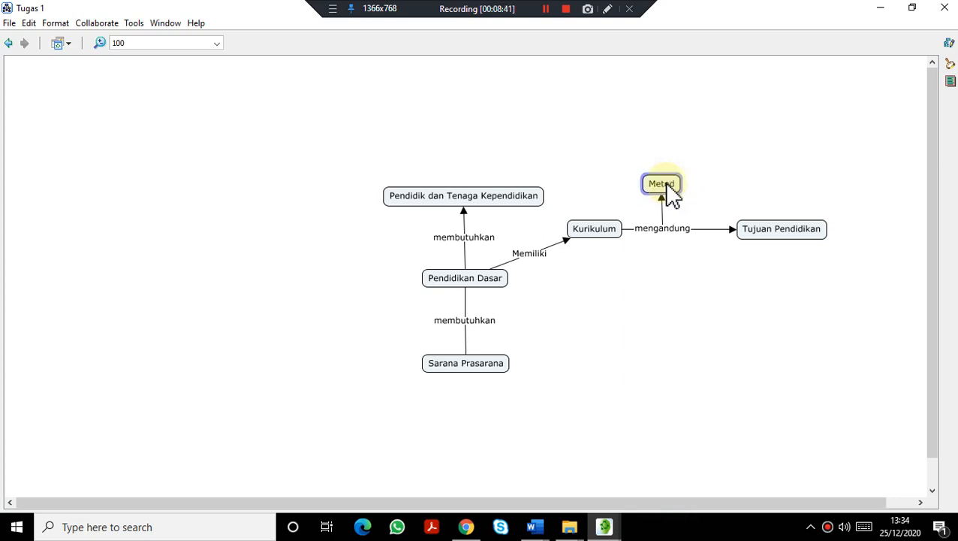
key("BackSpace")
key("BackSpace")
key("BackSpace")
key("BackSpace")
key("BackSpace")
Step: Name the new concept above mengandung bahan Ajar
type("bahan Ajar")
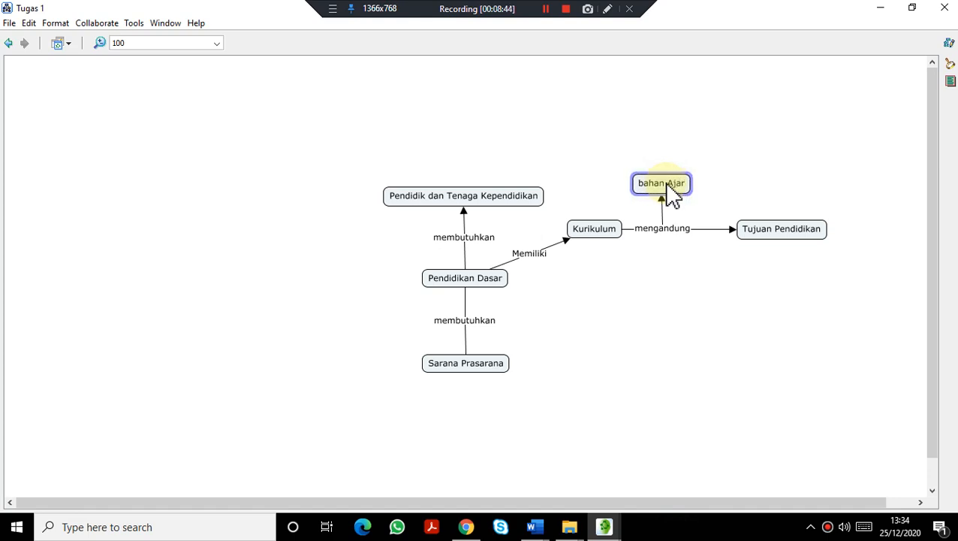
left_click(660, 256)
Step: Try to branch a concept named Metode pembelajaran downward from mengandung, and move it lower
left_click(664, 229)
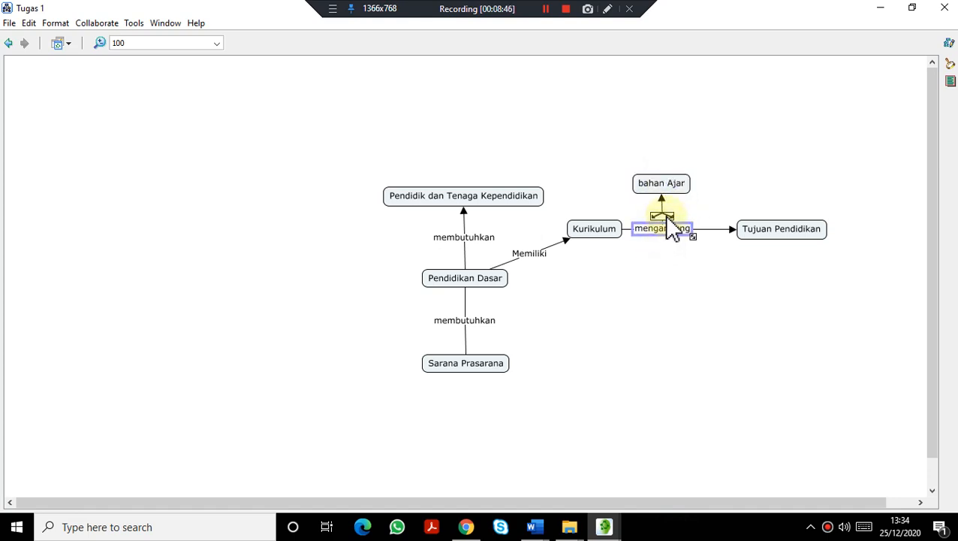
left_click_drag(665, 231, 666, 283)
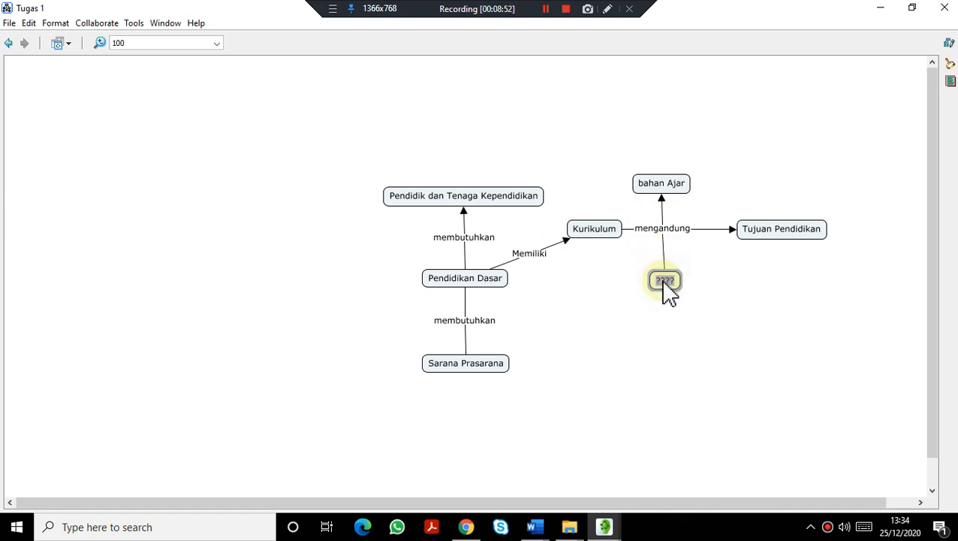
type("Metode pembelajaran")
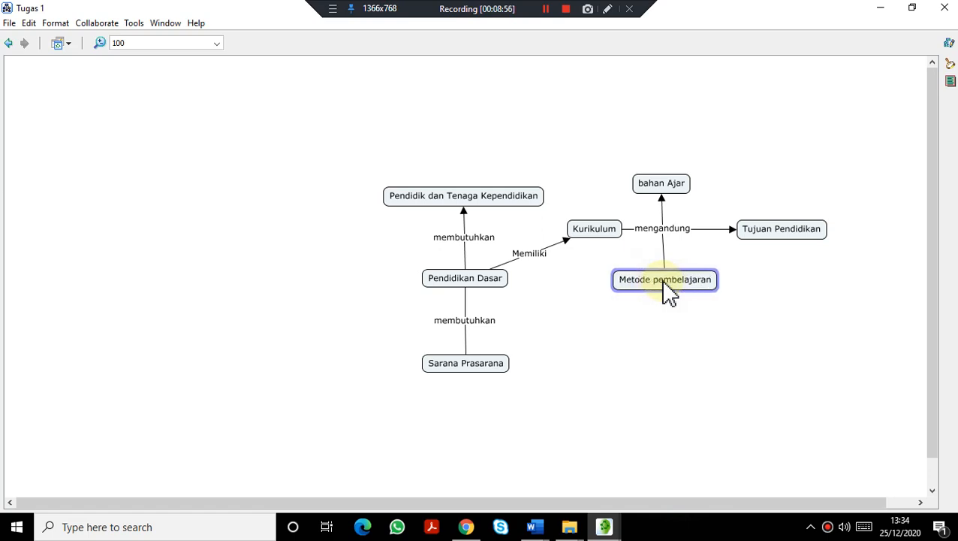
left_click(663, 304)
left_click_drag(670, 275, 675, 338)
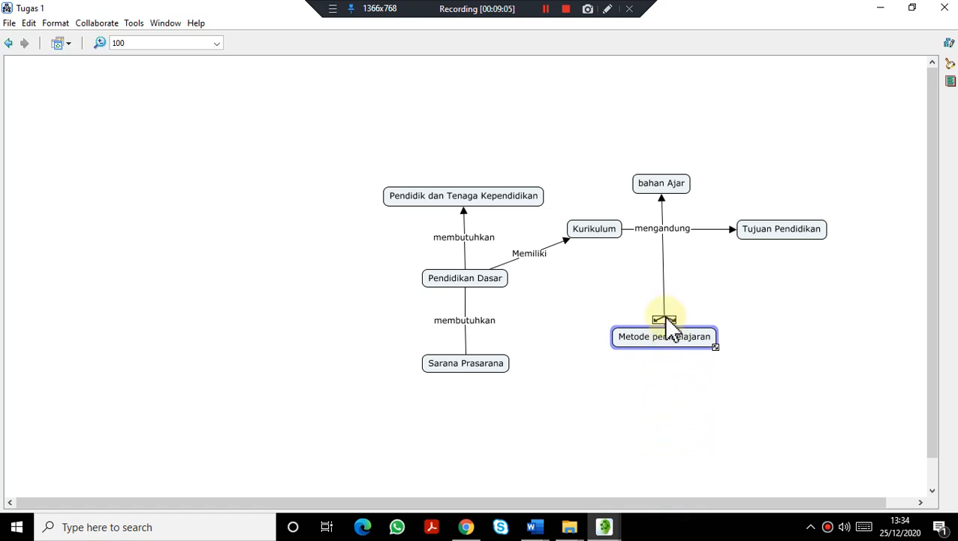
left_click(666, 318)
left_click(667, 305)
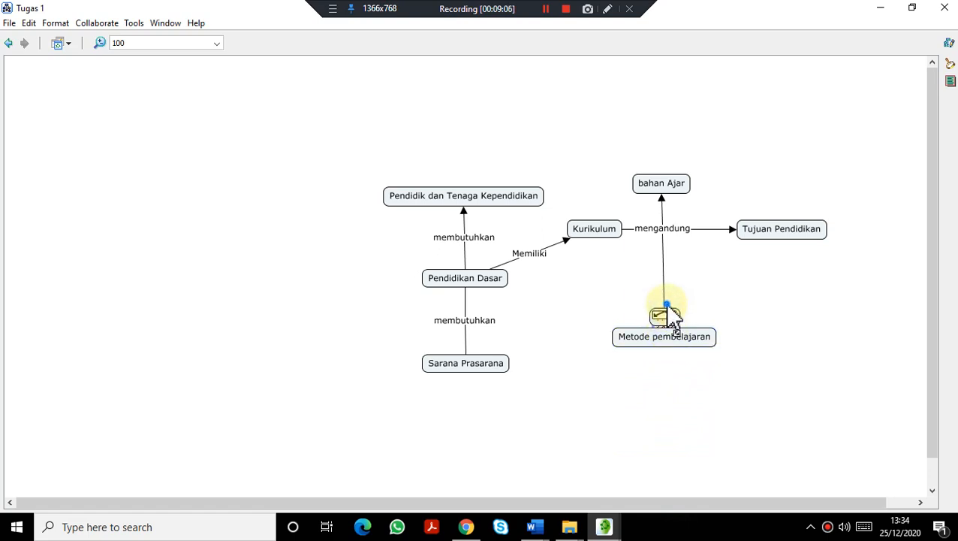
left_click(700, 337)
left_click_drag(700, 337, 701, 292)
left_click(713, 347)
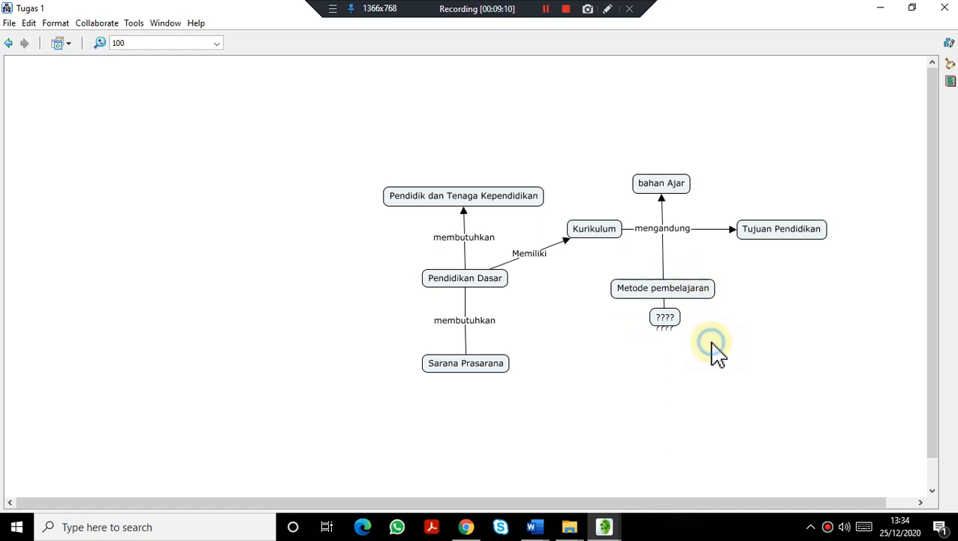
Step: Undo the latest additions and moves below mengandung, including the Metode pembelajaran concept
key("ctrl+z")
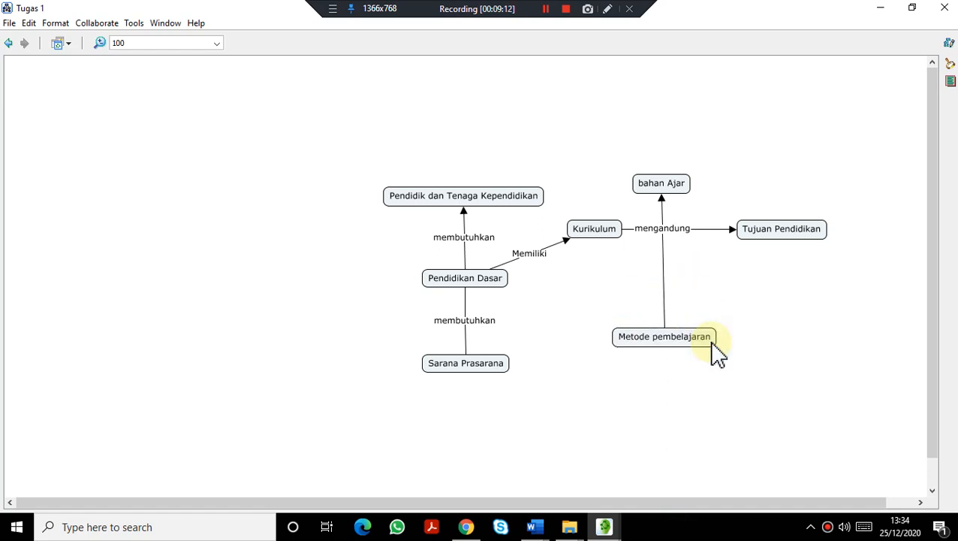
key("ctrl+z")
key("ctrl+z")
key("ctrl+z")
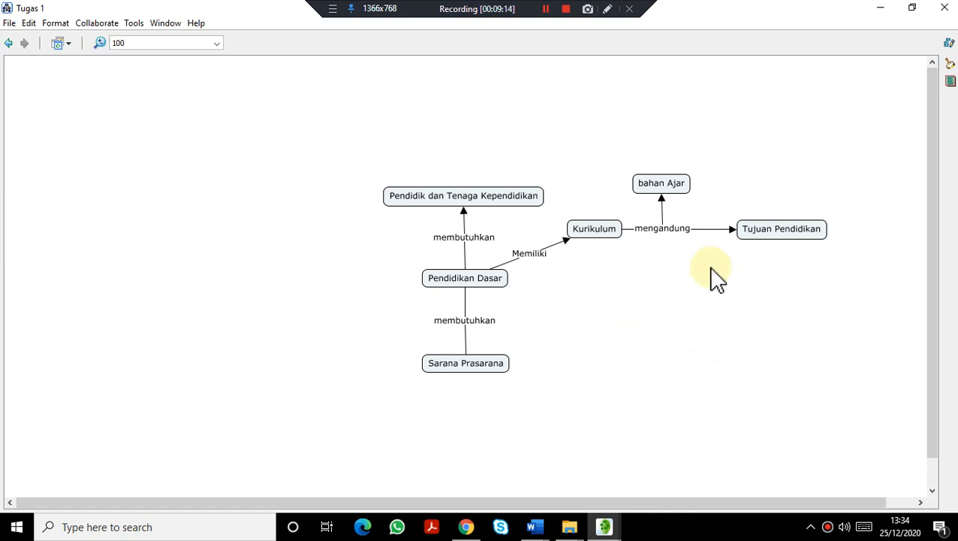
Step: Branch a concept named Metode downward from the linking phrase mengandung and move it below Tujuan Pendidikan
left_click(657, 228)
left_click_drag(662, 215, 664, 268)
left_click(671, 258)
left_click(664, 263)
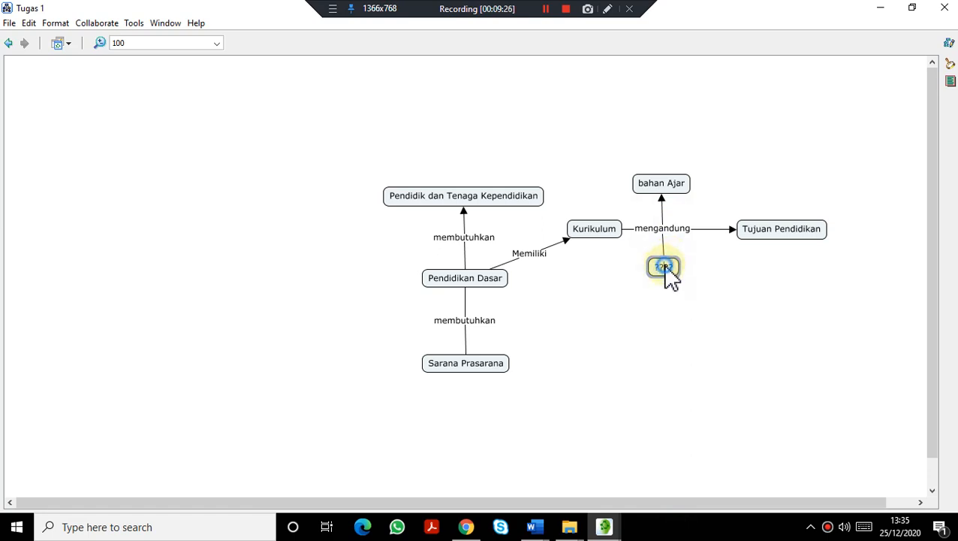
type("Metode")
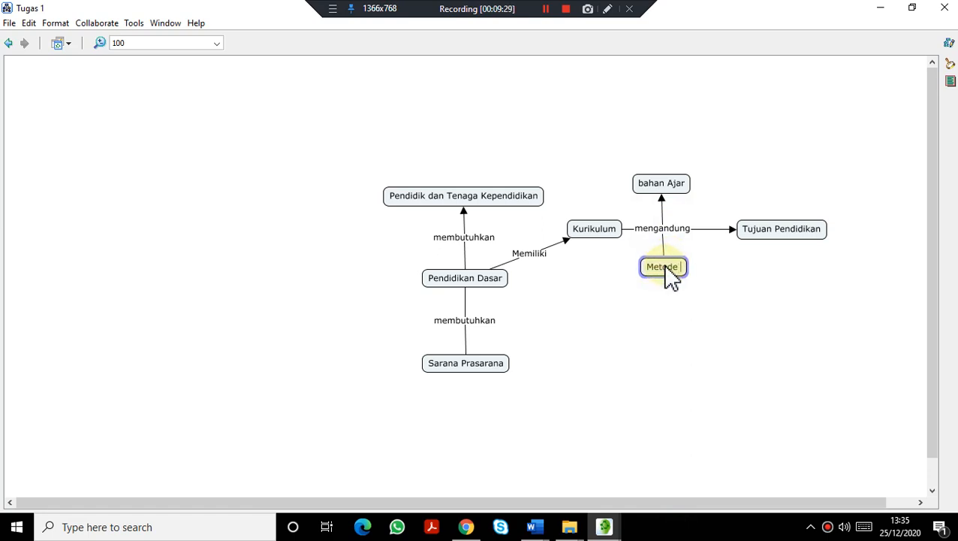
left_click(667, 321)
left_click(679, 271)
left_click_drag(684, 275, 819, 302)
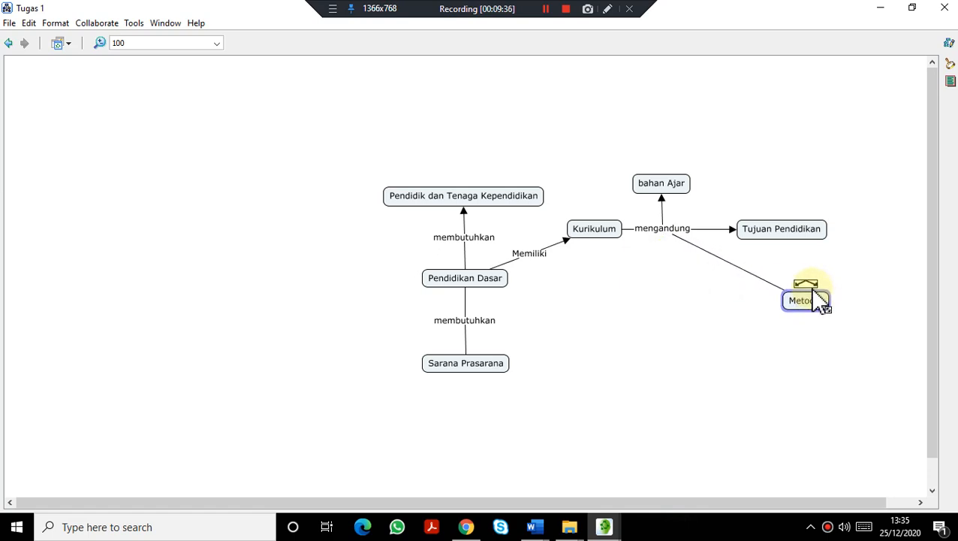
left_click(763, 275)
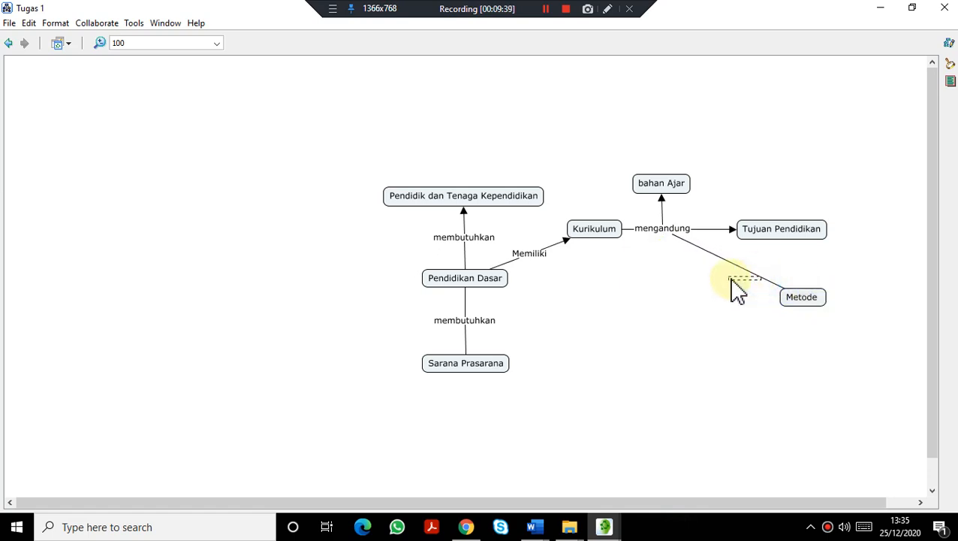
left_click(759, 279)
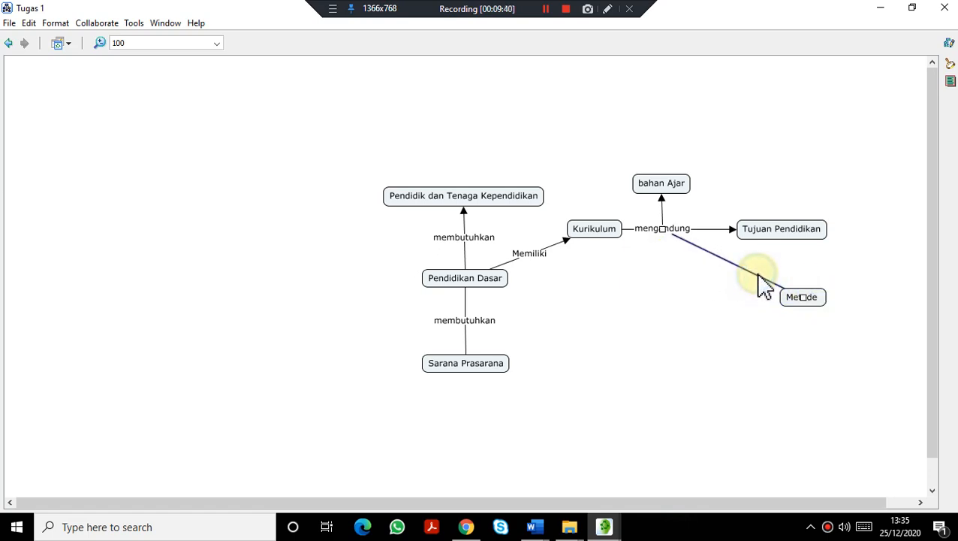
left_click(803, 297)
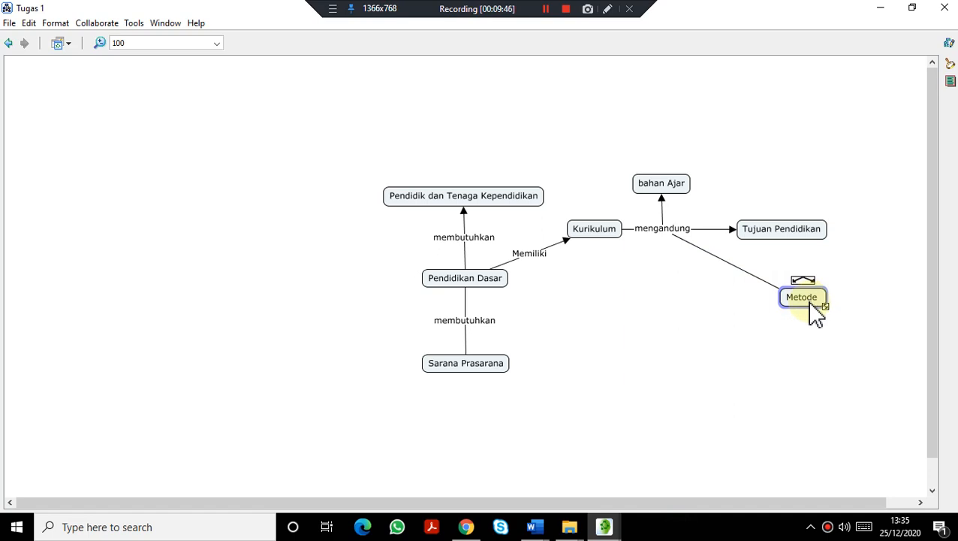
left_click(766, 282)
left_click_drag(780, 290, 715, 254)
left_click(742, 271)
left_click(748, 288)
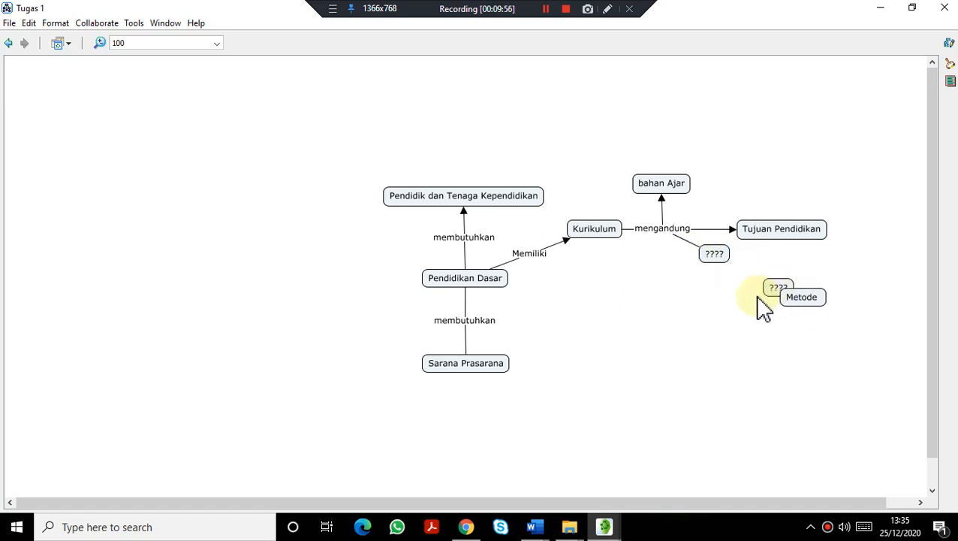
key("ctrl+z")
key("ctrl+z")
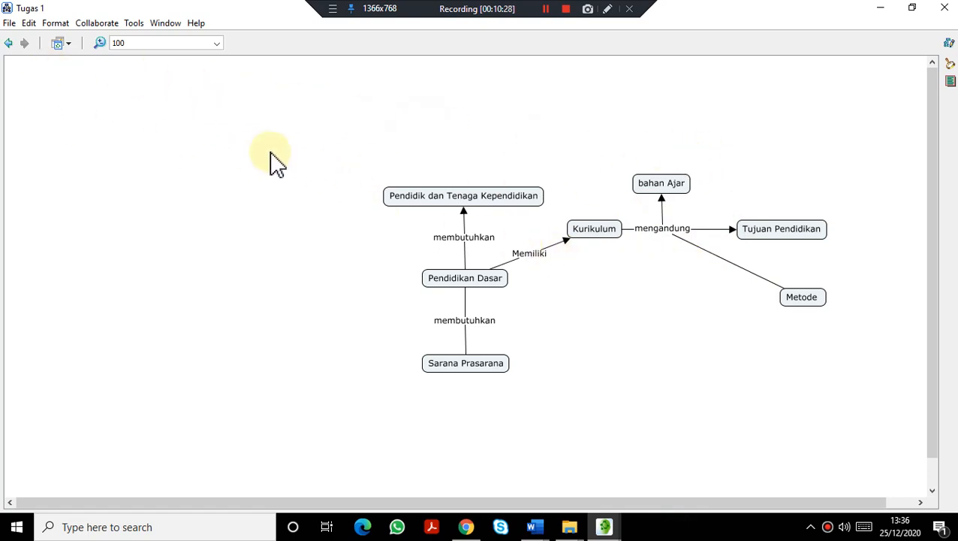
Step: Select the whole concept map and export it as a JPEG image named Tugas 1 to the Data 1 (D:) drive
left_click_drag(270, 149, 856, 426)
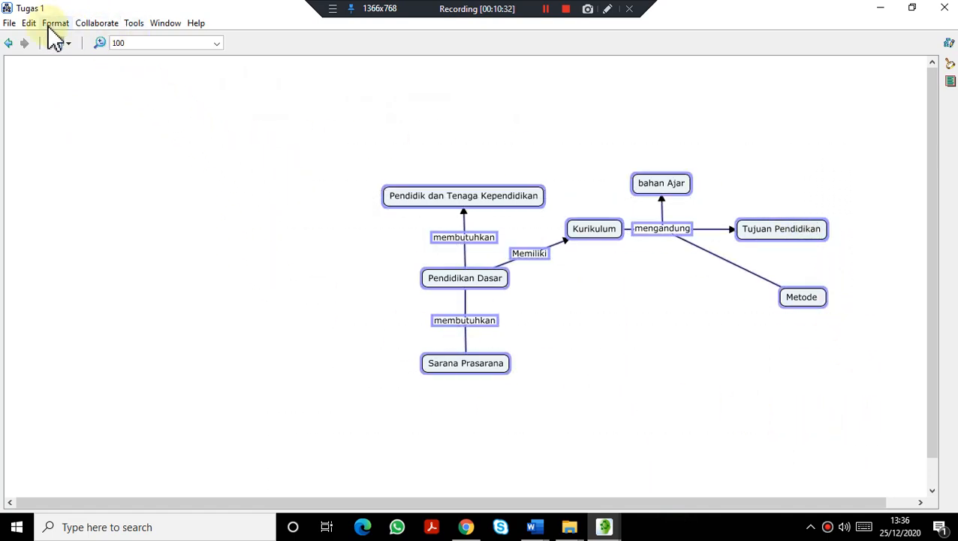
left_click(9, 24)
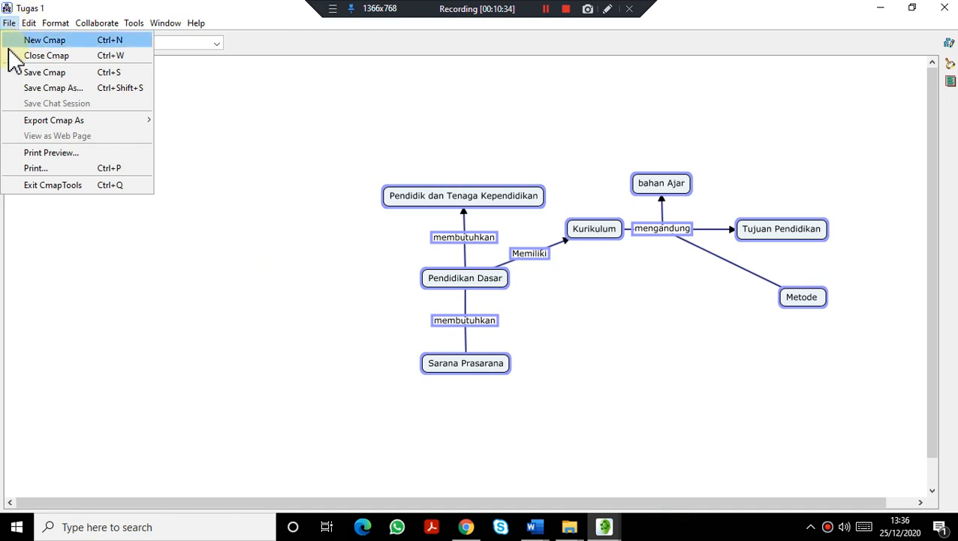
mouse_move(48, 121)
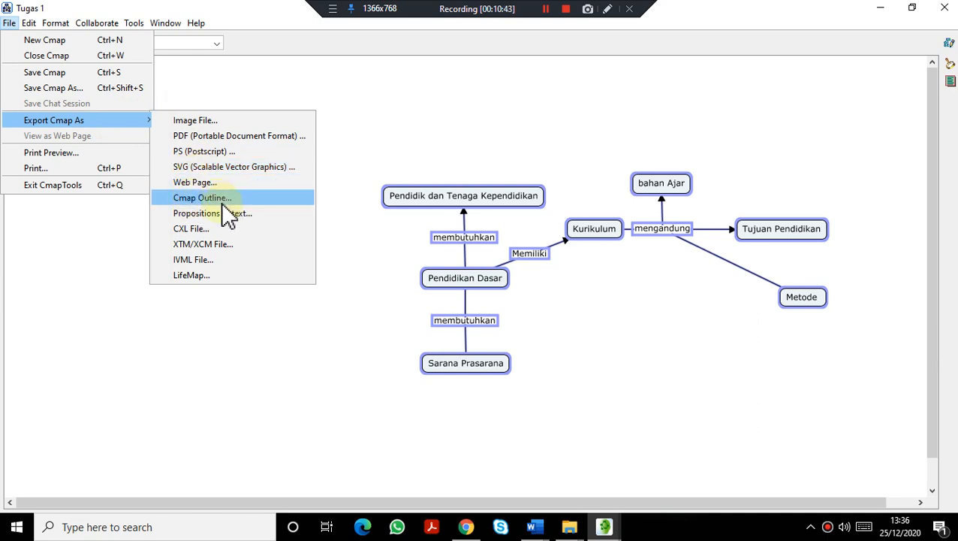
left_click(198, 125)
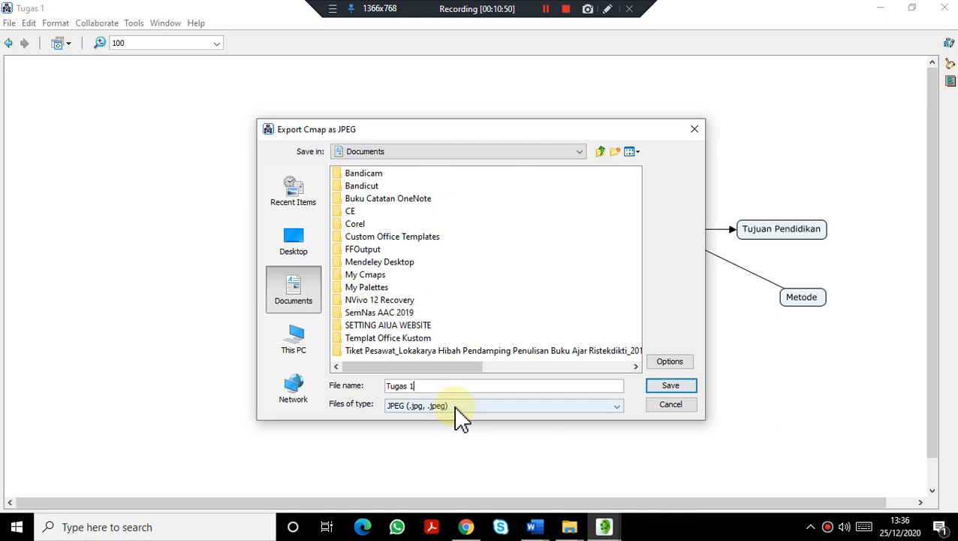
left_click(301, 346)
double_click(359, 276)
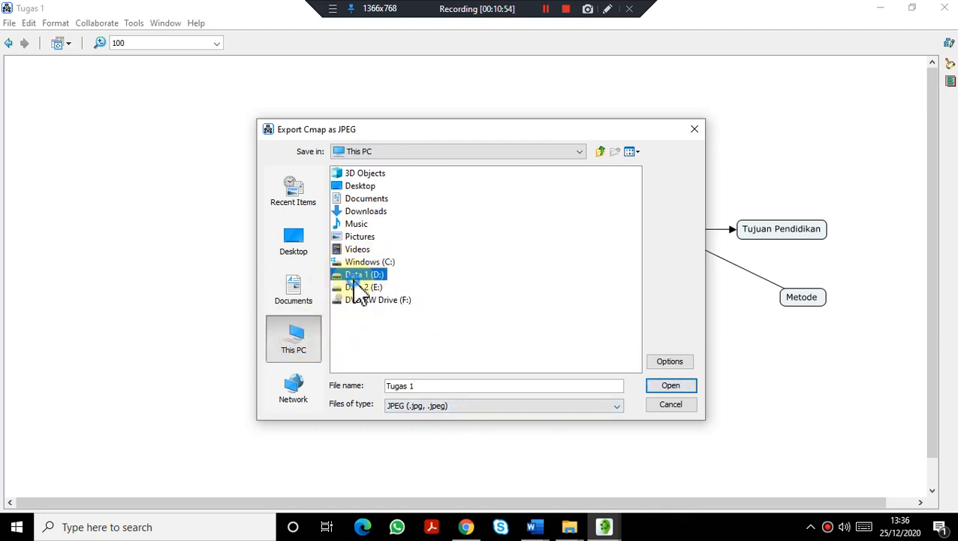
left_click(438, 386)
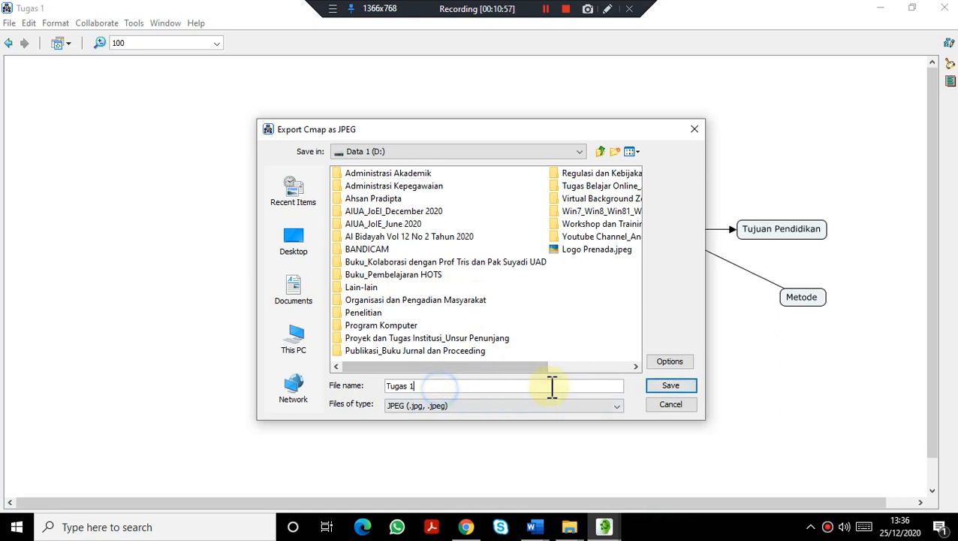
left_click(671, 386)
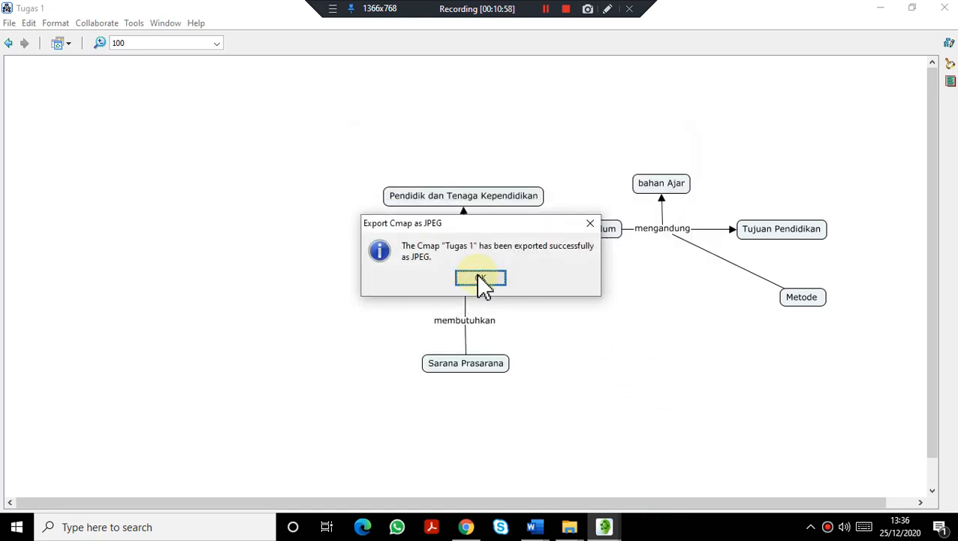
left_click(479, 276)
Step: Switch to the blank Word document, insert the picture Tugas 1.jpg from the Data 1 (D:) drive, and select it
mouse_move(534, 525)
left_click(562, 474)
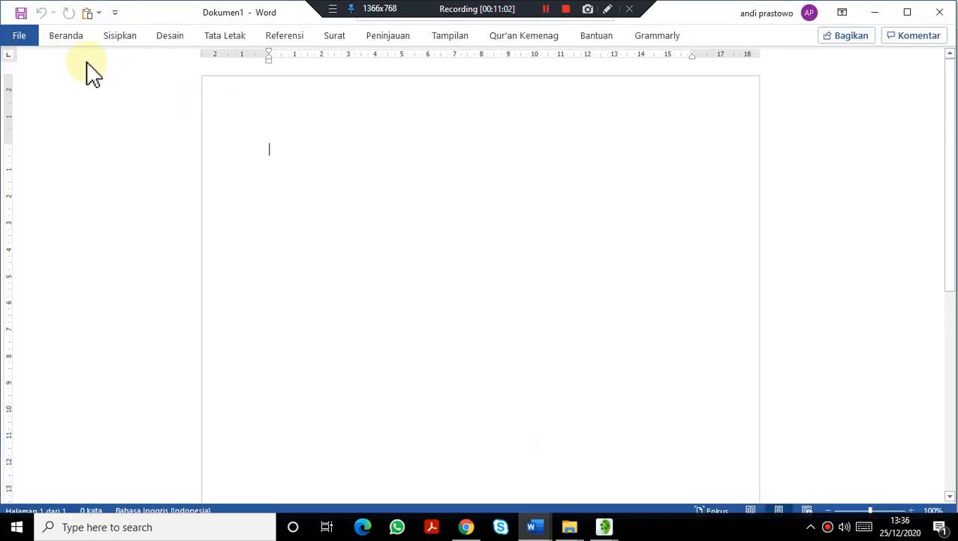
left_click(129, 40)
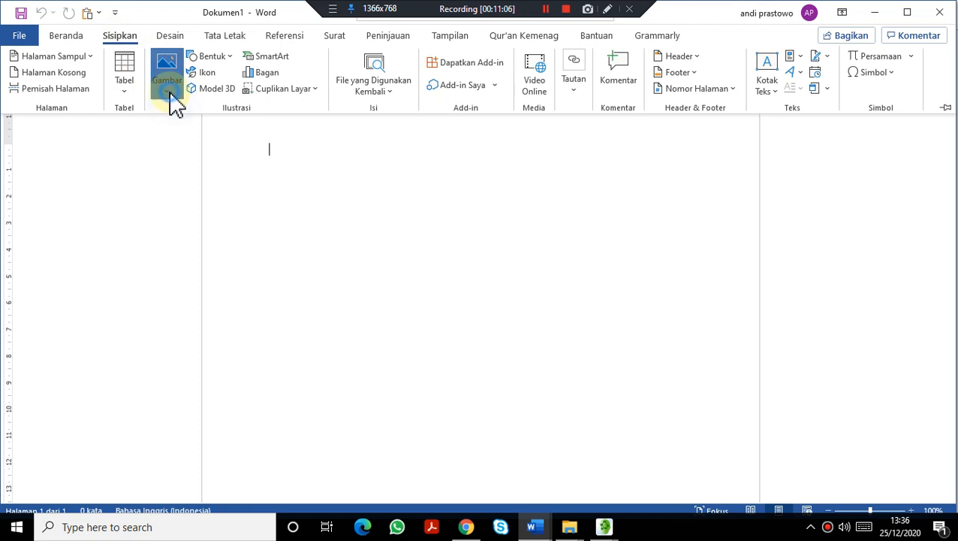
left_click(172, 102)
left_click(199, 132)
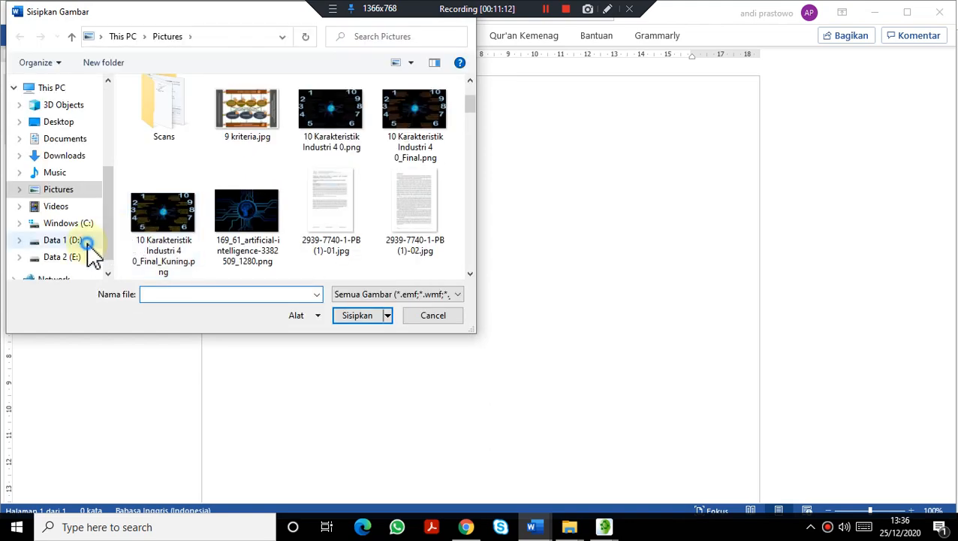
left_click(87, 241)
scroll(214, 196, "down", 3)
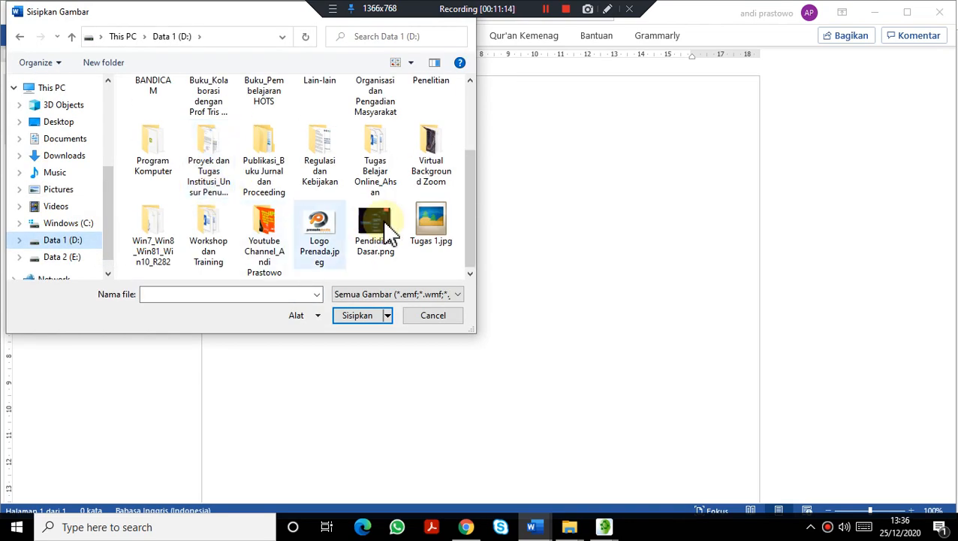
left_click(433, 226)
left_click(364, 316)
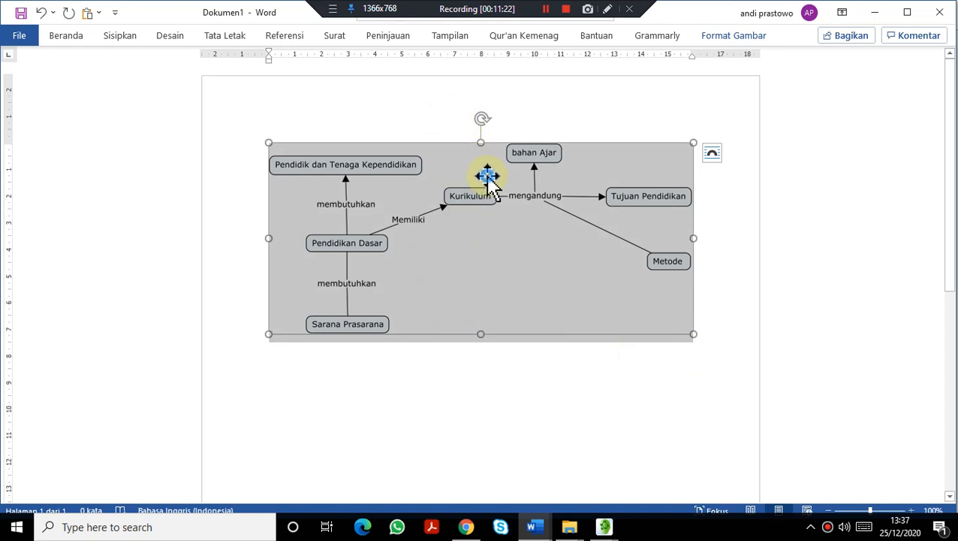
left_click(709, 207)
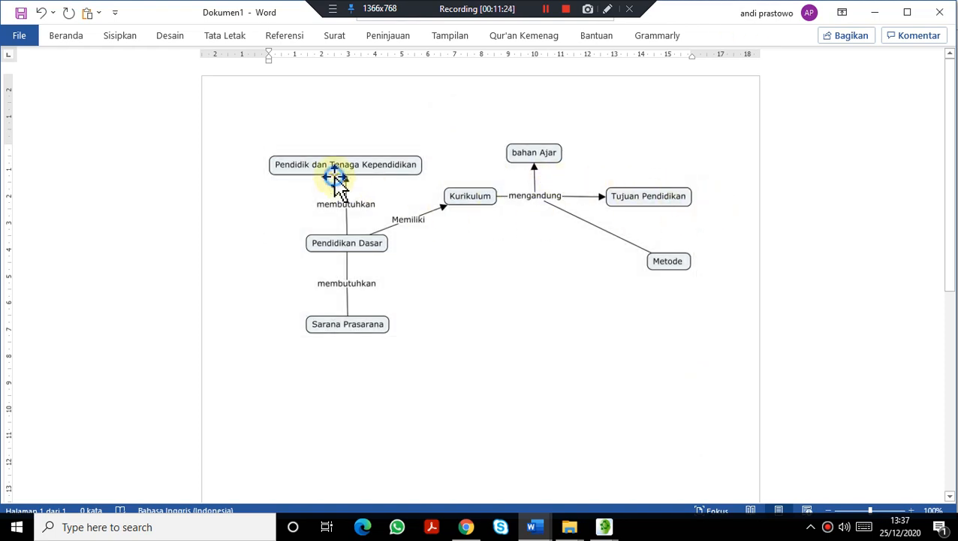
left_click(335, 179)
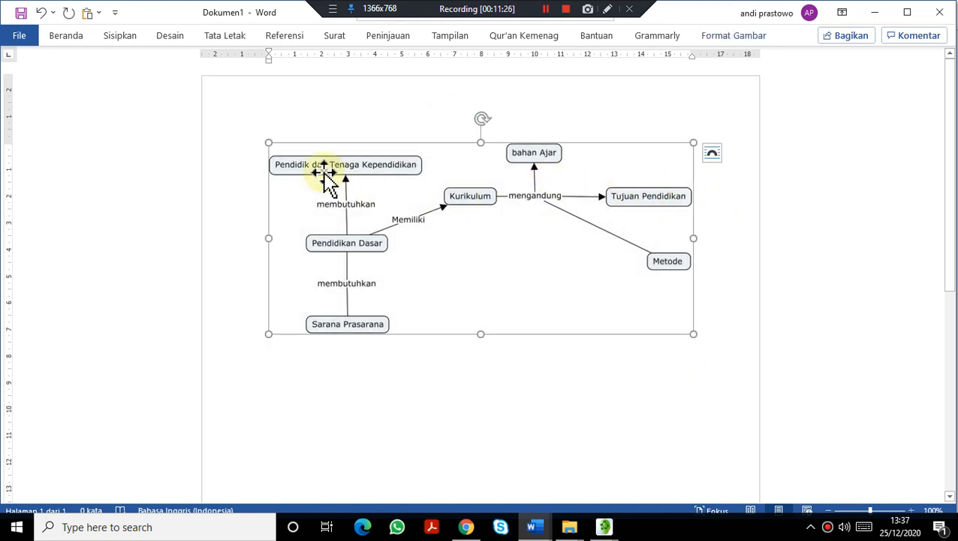